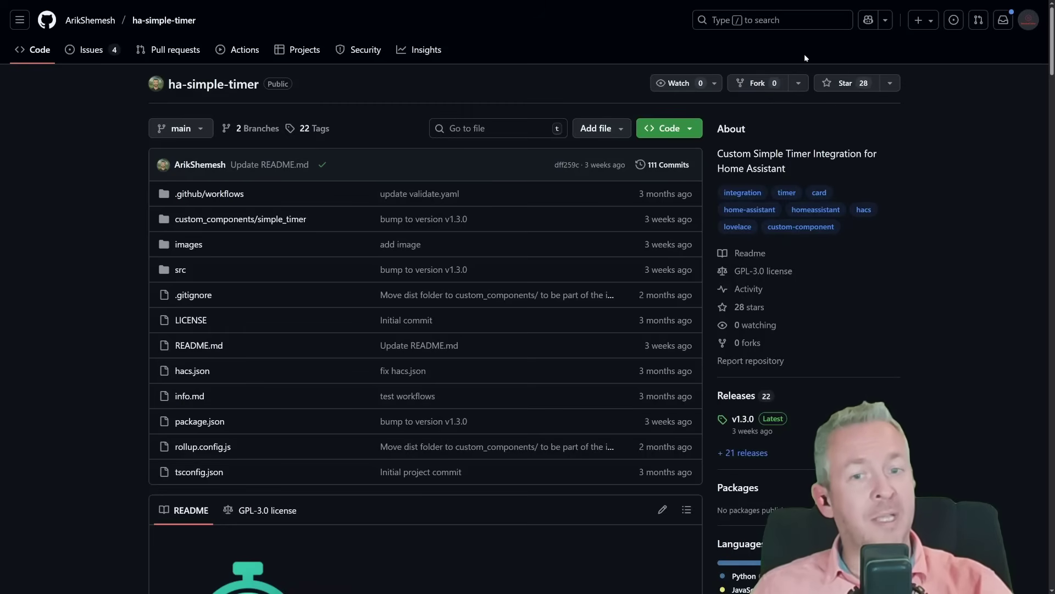
Step: Give the ha-simple-timer repository a star on GitHub
{"action": "left_click", "coordinate": [824, 87]}
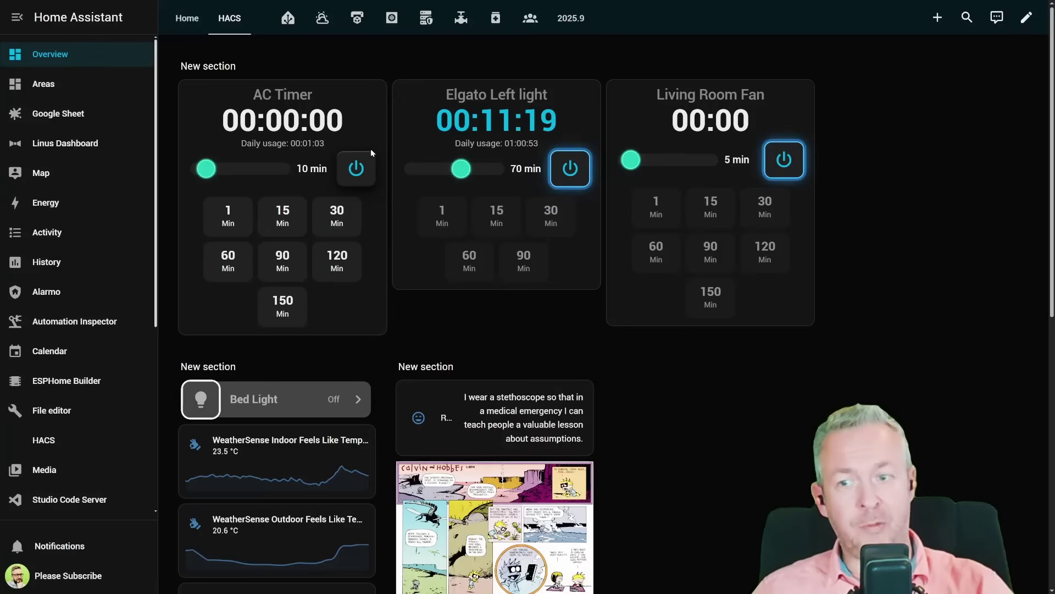
Step: Start the AC Timer, try the Elgato 15 and 90 minute presets, then run Elgato at 114 minutes
{"action": "left_click", "coordinate": [355, 165]}
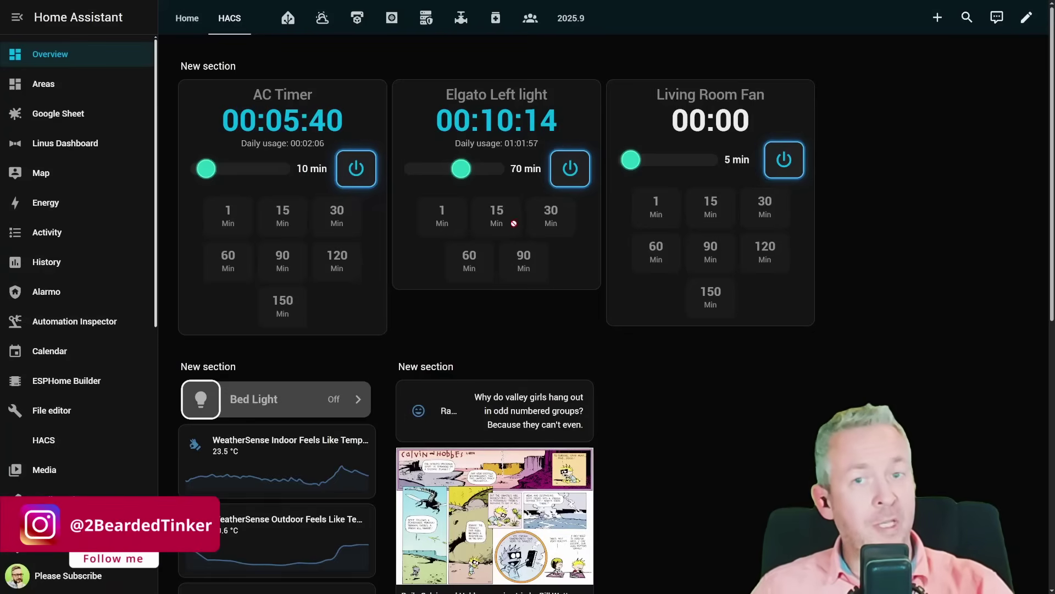
{"action": "left_click", "coordinate": [574, 172]}
{"action": "left_click", "coordinate": [506, 224]}
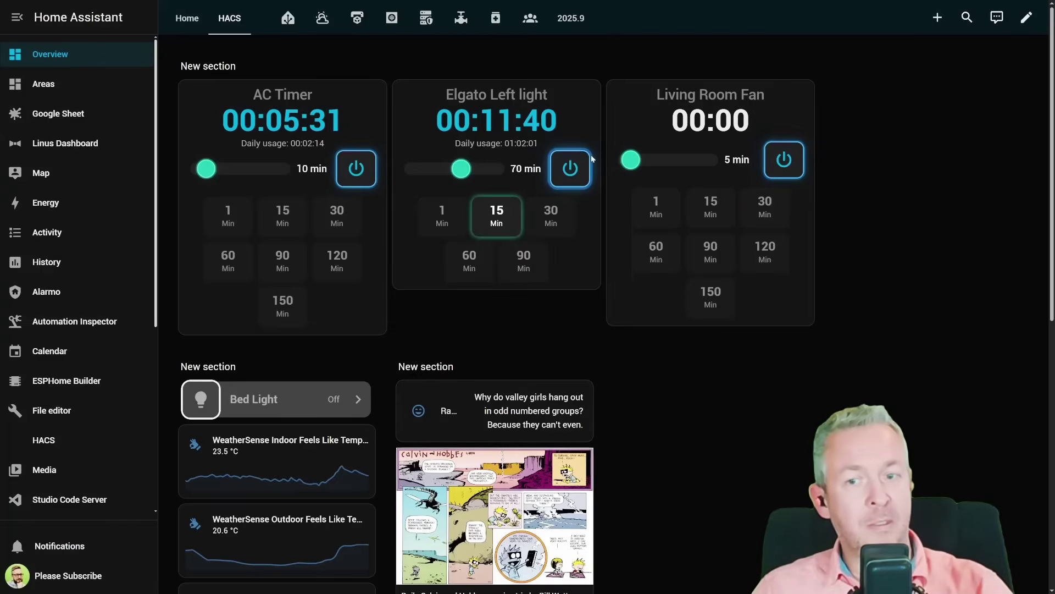
{"action": "left_click", "coordinate": [570, 168]}
{"action": "left_click", "coordinate": [524, 253]}
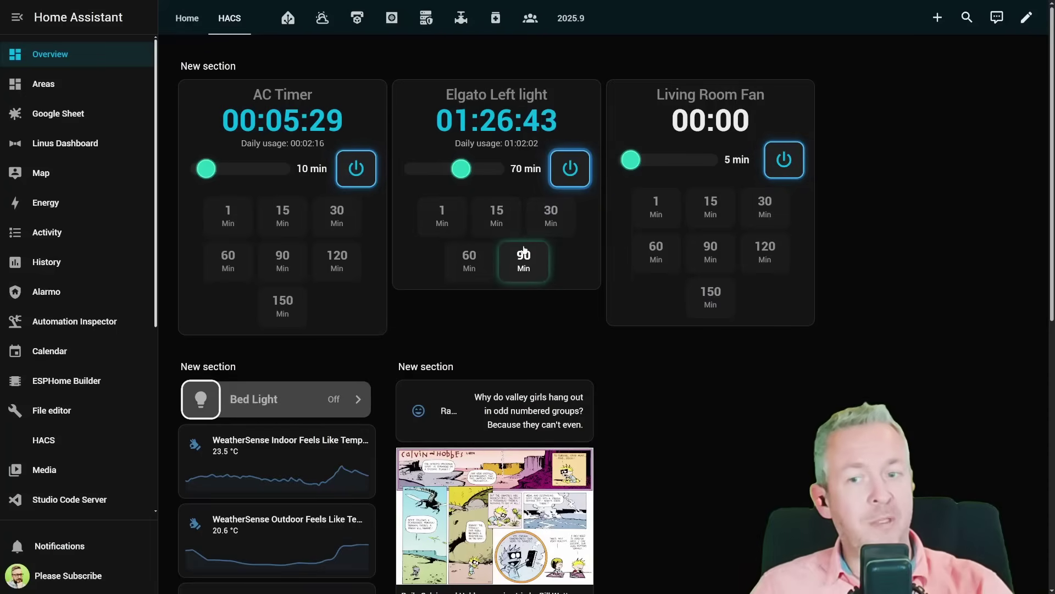
{"action": "left_click_drag", "start_coordinate": [464, 169], "coordinate": [503, 171]}
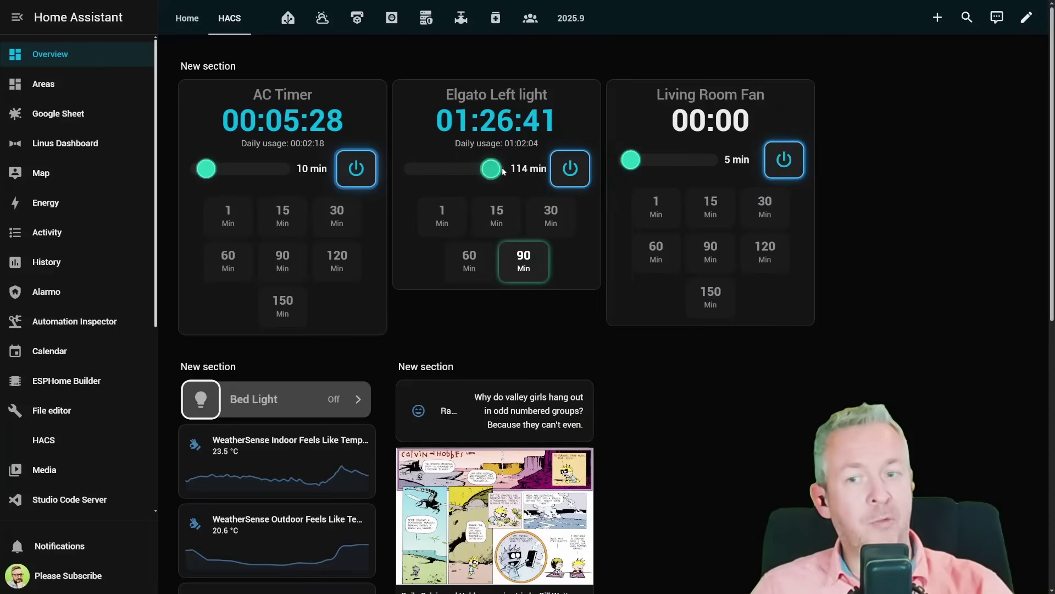
{"action": "left_click", "coordinate": [555, 181]}
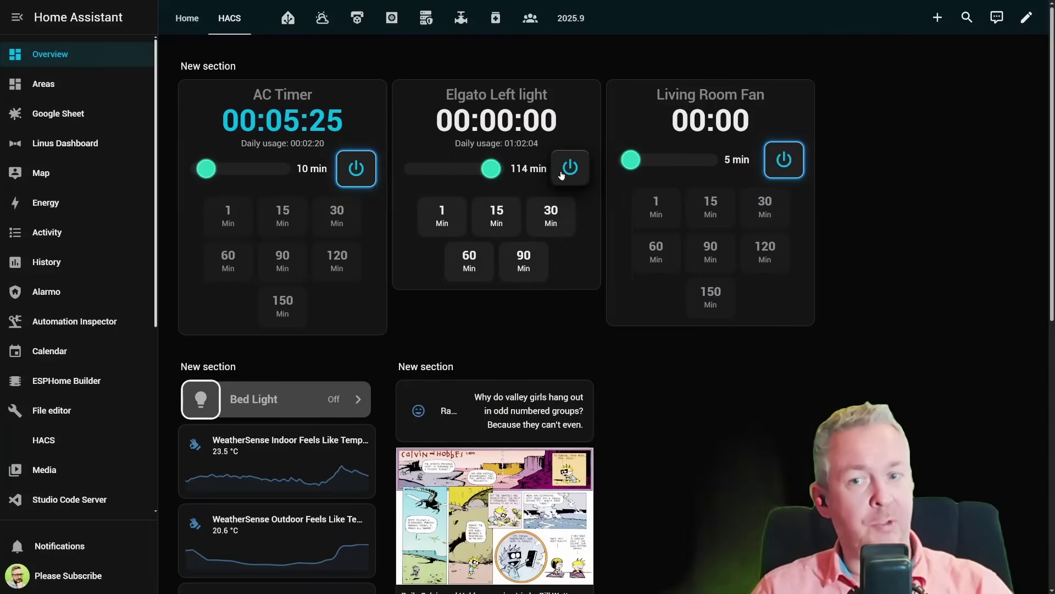
{"action": "left_click", "coordinate": [561, 174]}
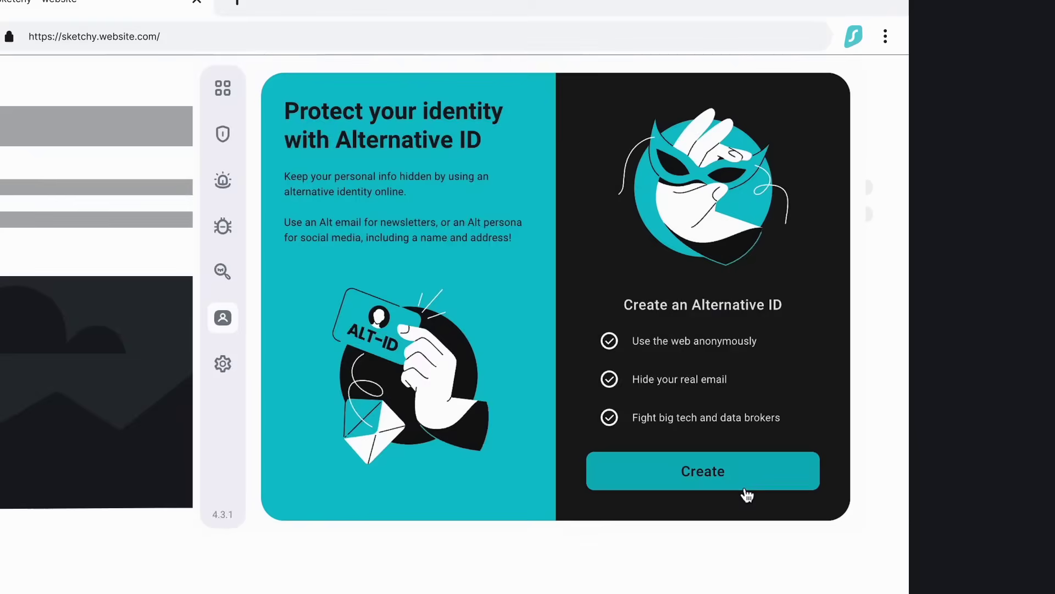
Step: Begin creating an anonymous Alternative ID in the Surfshark panel
{"action": "left_click", "coordinate": [817, 484]}
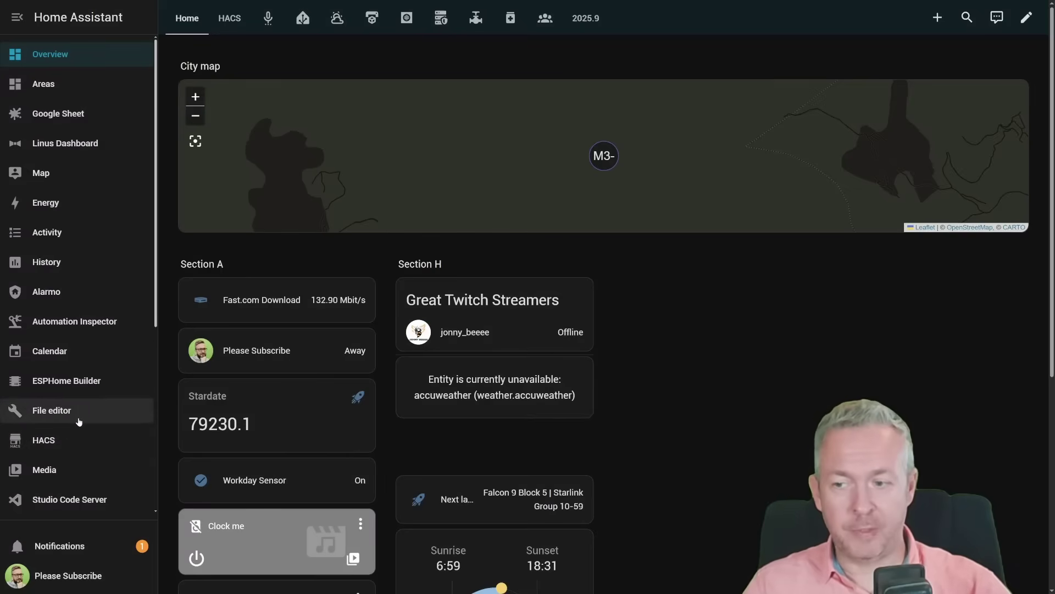
Step: Find 'simple time' in HACS and download the Ha Simple Timer integration
{"action": "left_click", "coordinate": [76, 437]}
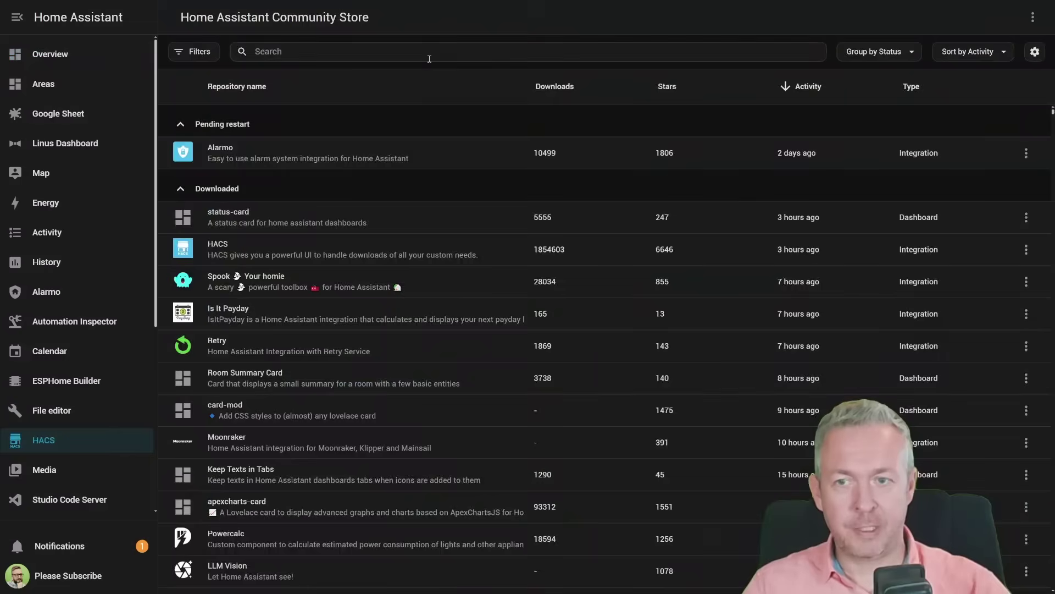
{"action": "left_click", "coordinate": [430, 50]}
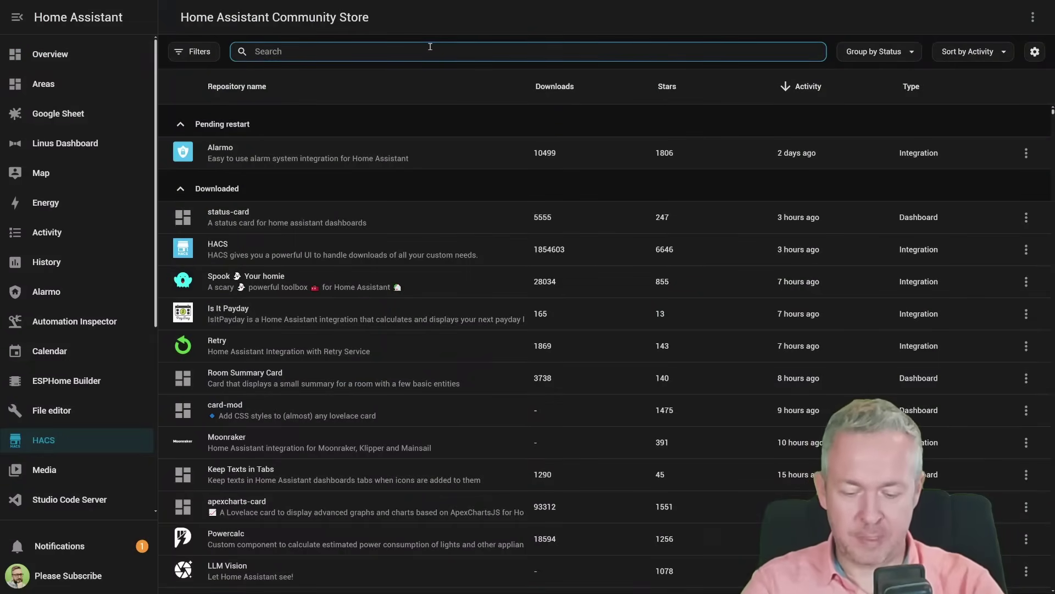
{"action": "type", "text": "simple timer"}
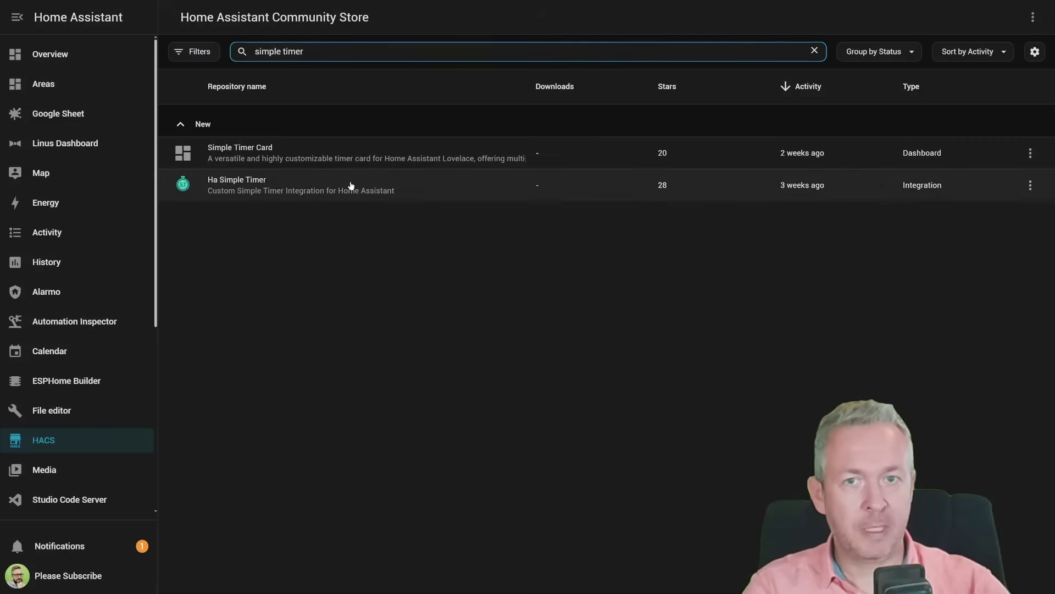
{"action": "left_click", "coordinate": [351, 186]}
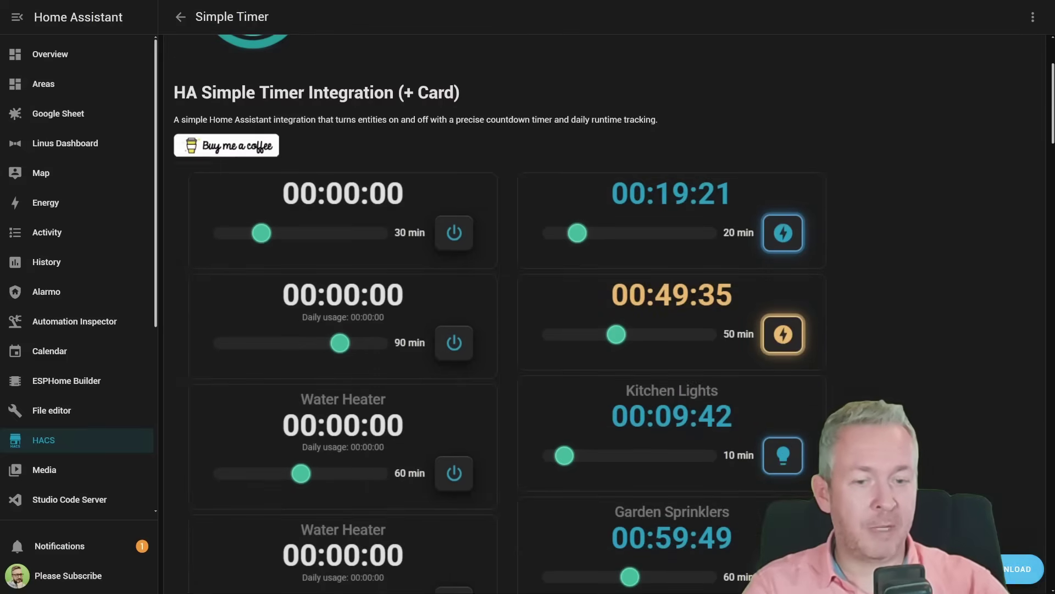
{"action": "left_click", "coordinate": [1019, 569]}
{"action": "left_click", "coordinate": [737, 396]}
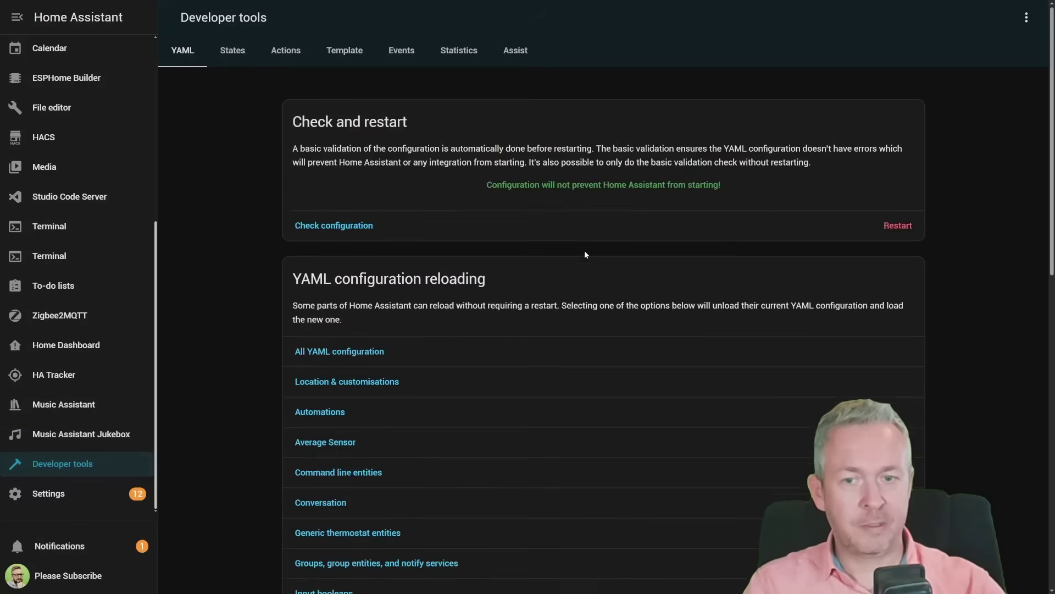
Step: Restart Home Assistant from Developer tools and confirm the restart
{"action": "left_click", "coordinate": [656, 349]}
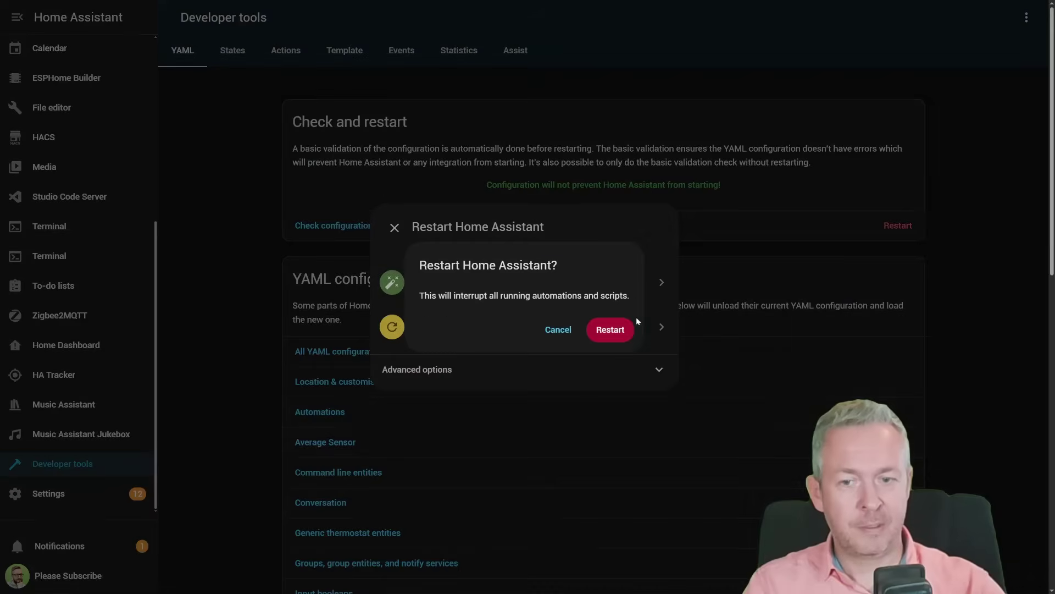
{"action": "left_click", "coordinate": [605, 329]}
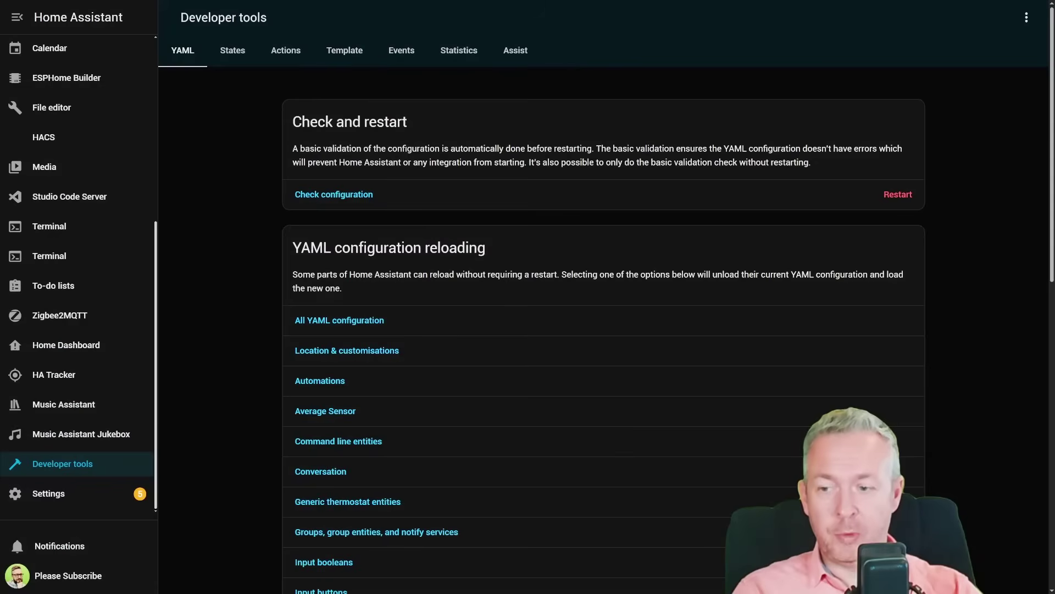
Step: Add a Simple Timer integration controlling the Elgato Key Light Air Left light
{"action": "left_click", "coordinate": [71, 493]}
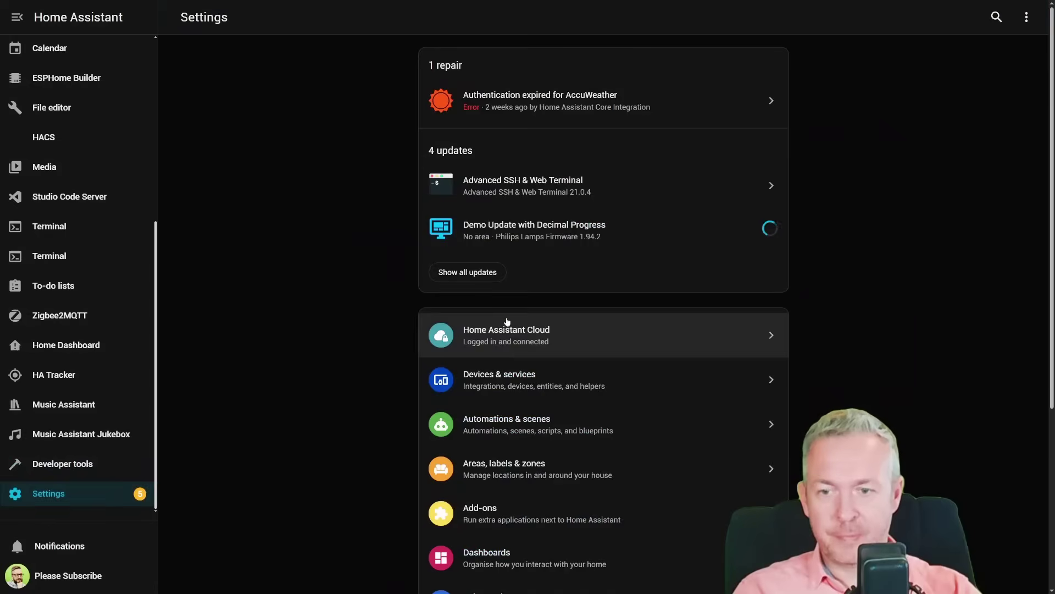
{"action": "left_click", "coordinate": [506, 398]}
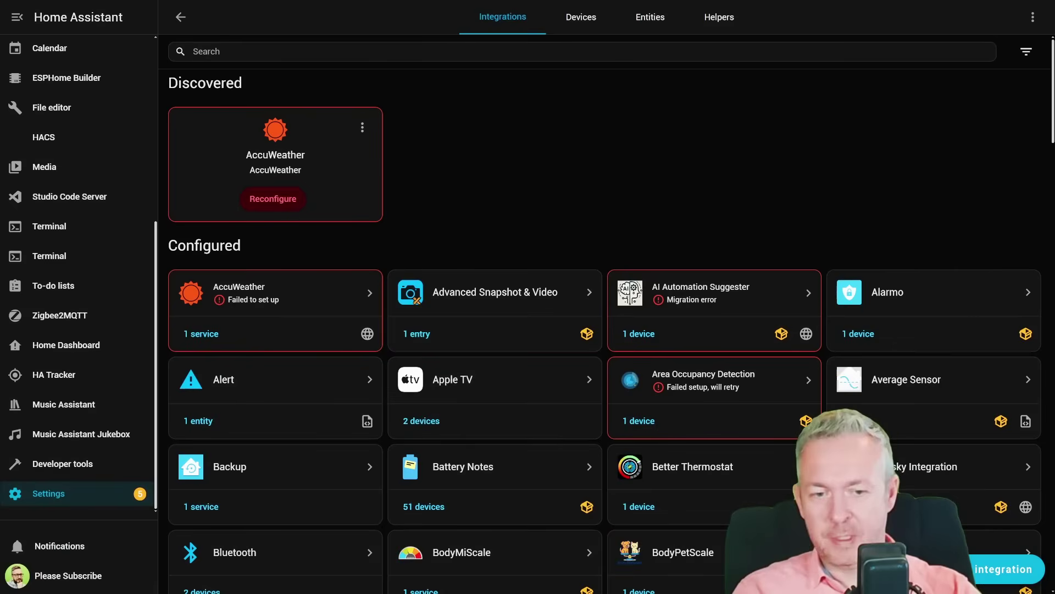
{"action": "left_click", "coordinate": [1011, 569]}
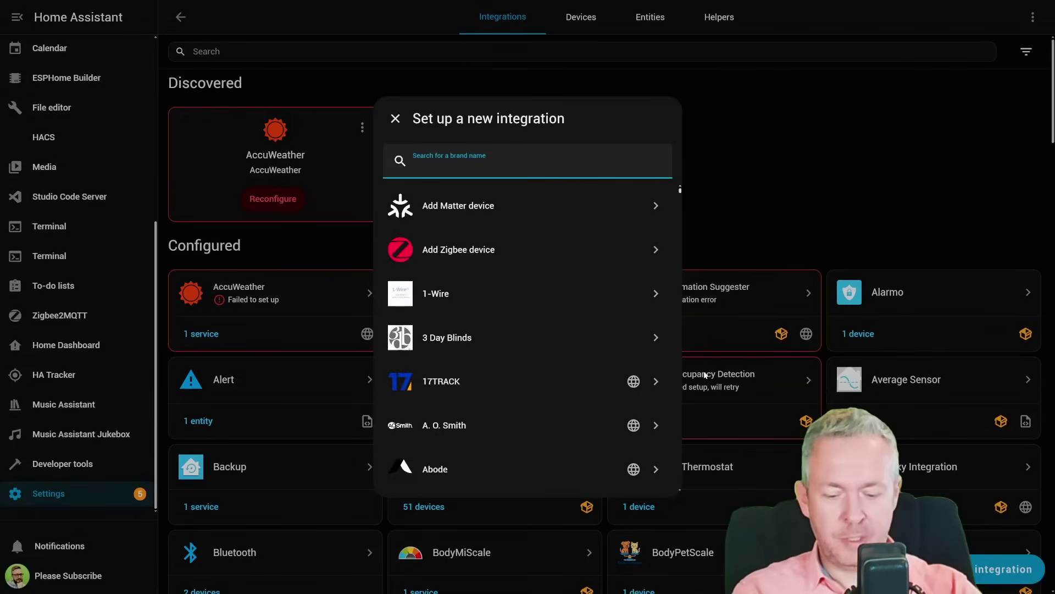
{"action": "type", "text": "simple"}
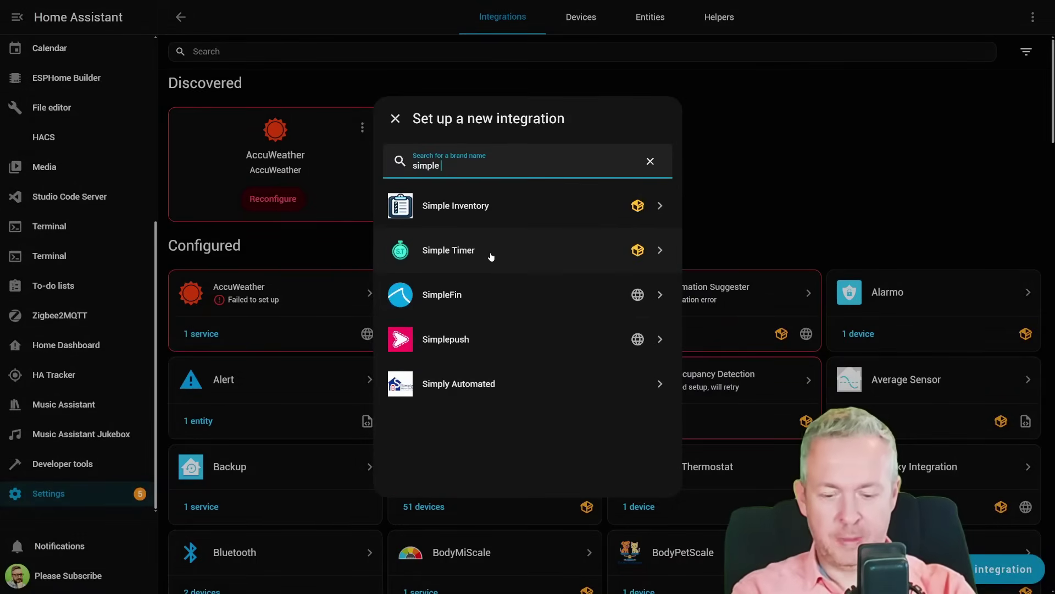
{"action": "type", "text": " tim"}
{"action": "left_click", "coordinate": [540, 209]}
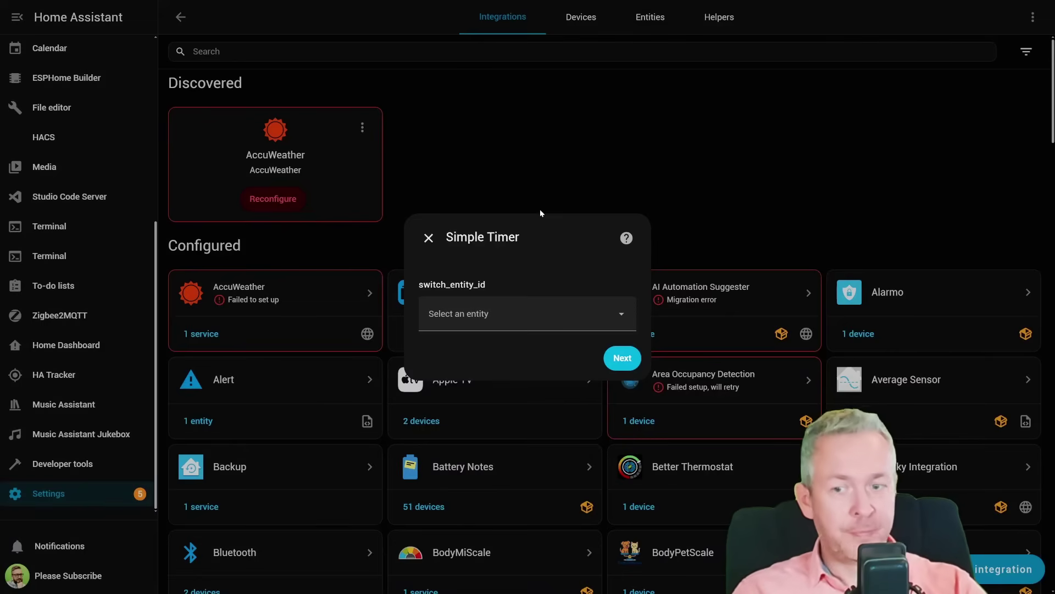
{"action": "left_click", "coordinate": [528, 314]}
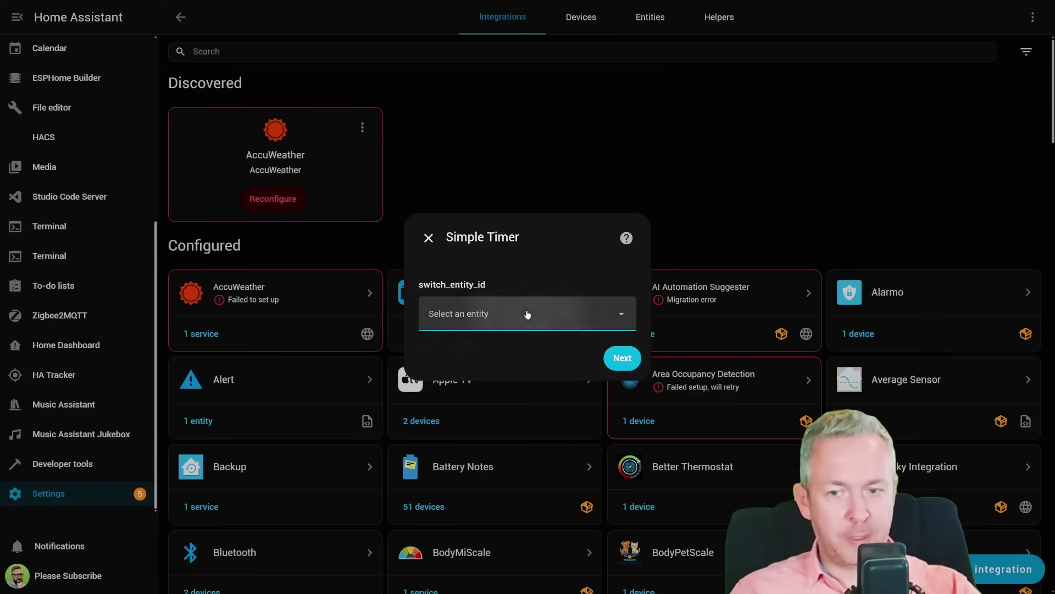
{"action": "type", "text": "elgat"}
{"action": "left_click", "coordinate": [549, 410]}
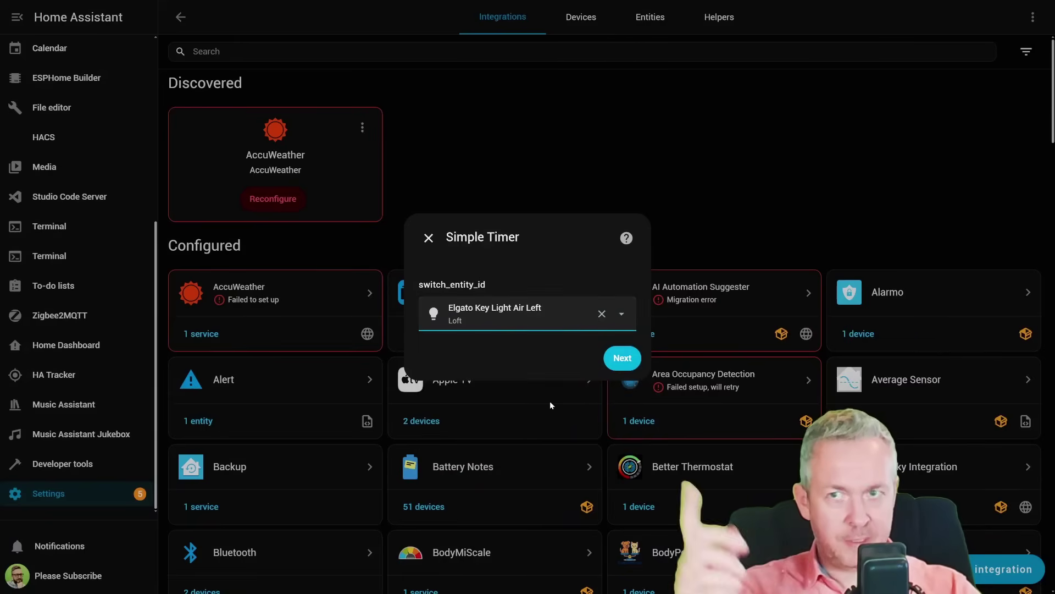
{"action": "left_click", "coordinate": [622, 358]}
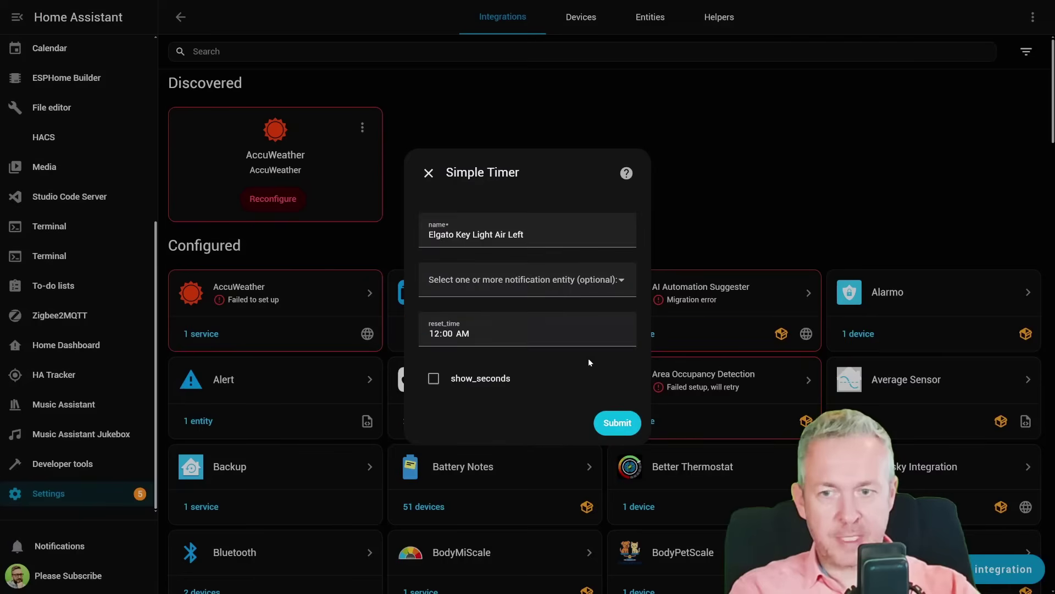
Step: Set Pixel 9 Pro XL and iPhone as notification targets and submit the timer settings
{"action": "left_click", "coordinate": [520, 275]}
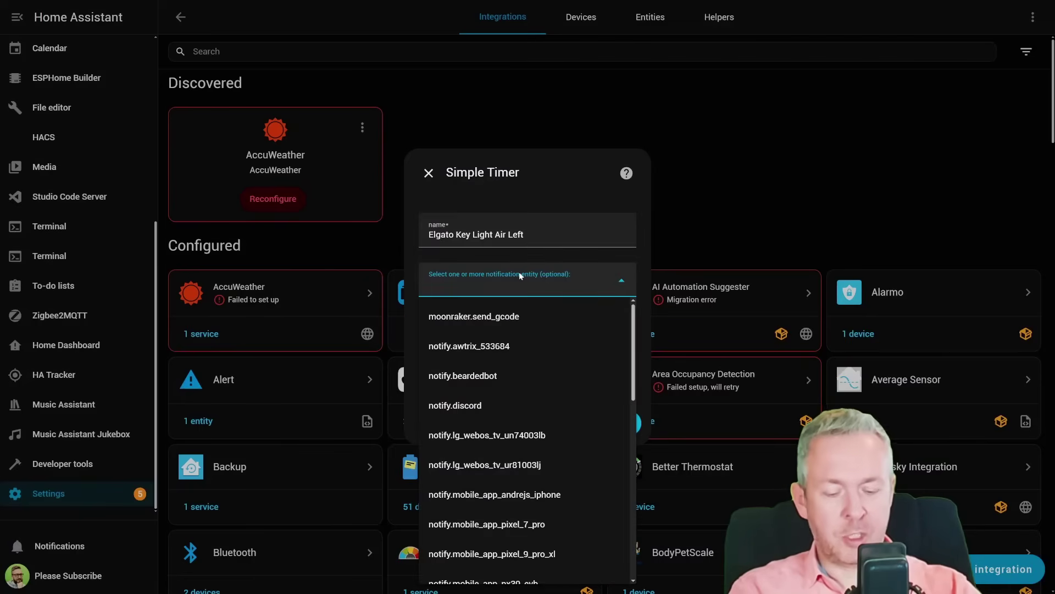
{"action": "type", "text": "pixel"}
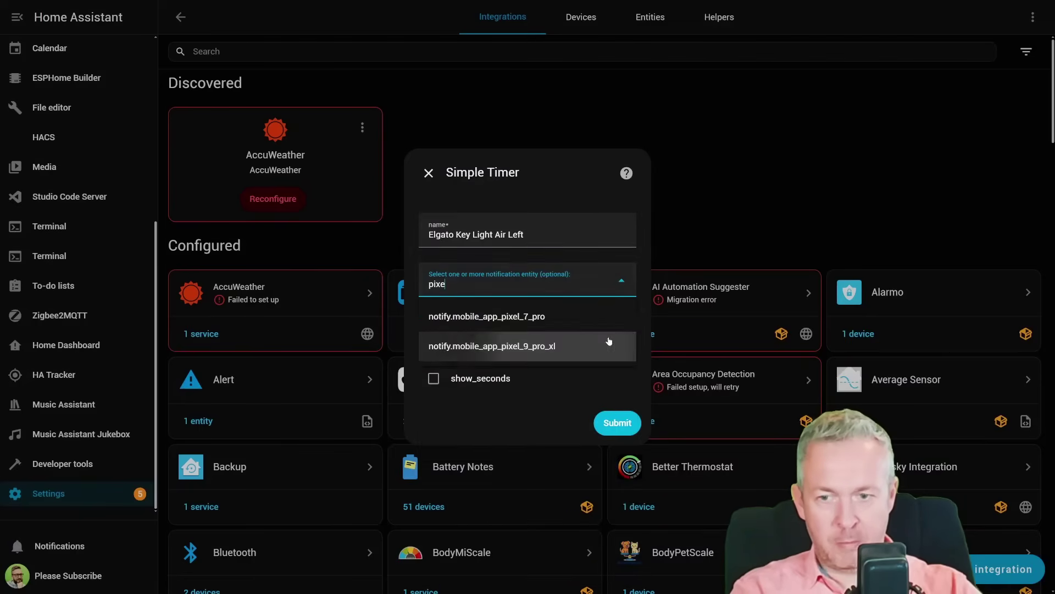
{"action": "left_click", "coordinate": [608, 343]}
{"action": "left_click", "coordinate": [589, 303]}
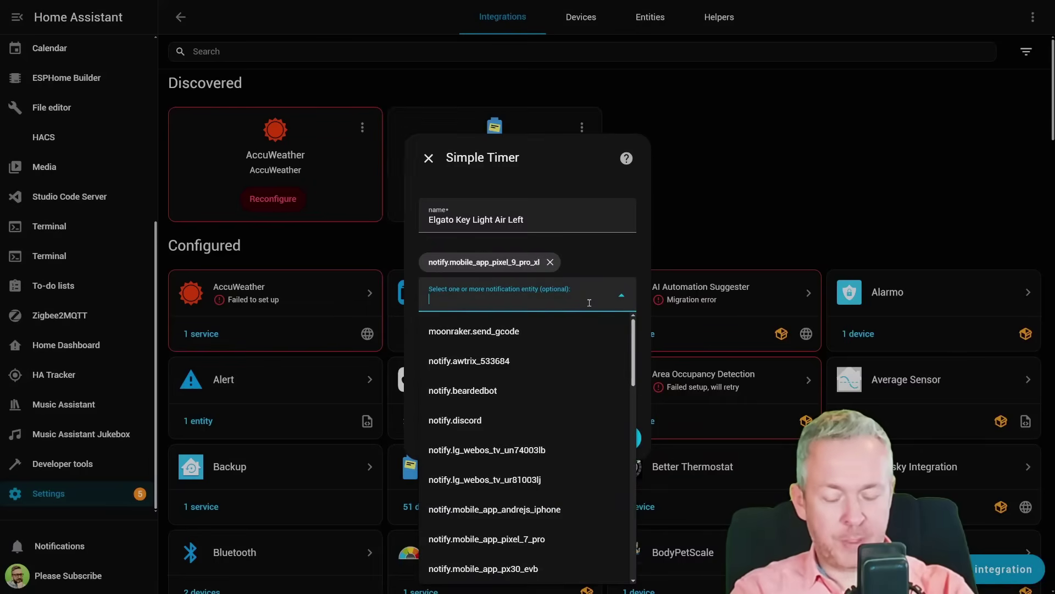
{"action": "type", "text": "iph"}
{"action": "left_click", "coordinate": [494, 331]}
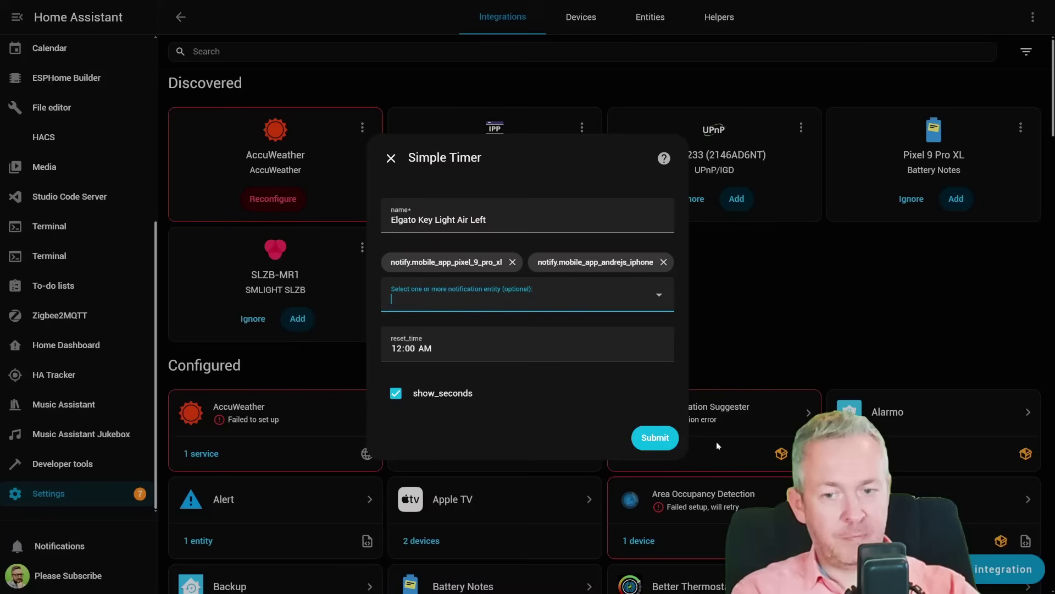
{"action": "left_click", "coordinate": [653, 446]}
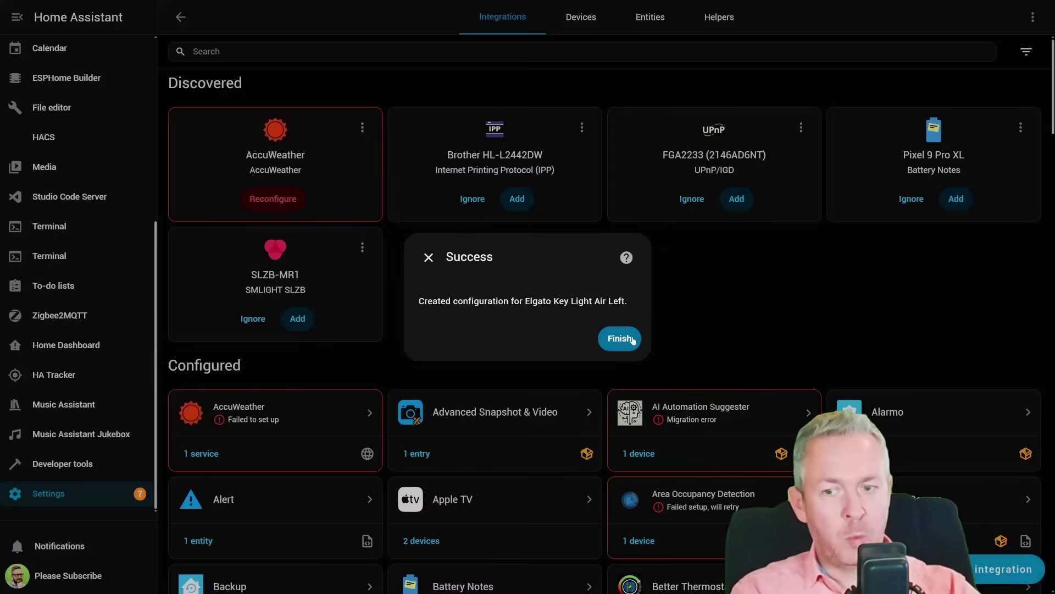
Step: View the Elgato Key Light Air Left runtime sensor's history chart from its entity list
{"action": "left_click", "coordinate": [630, 344]}
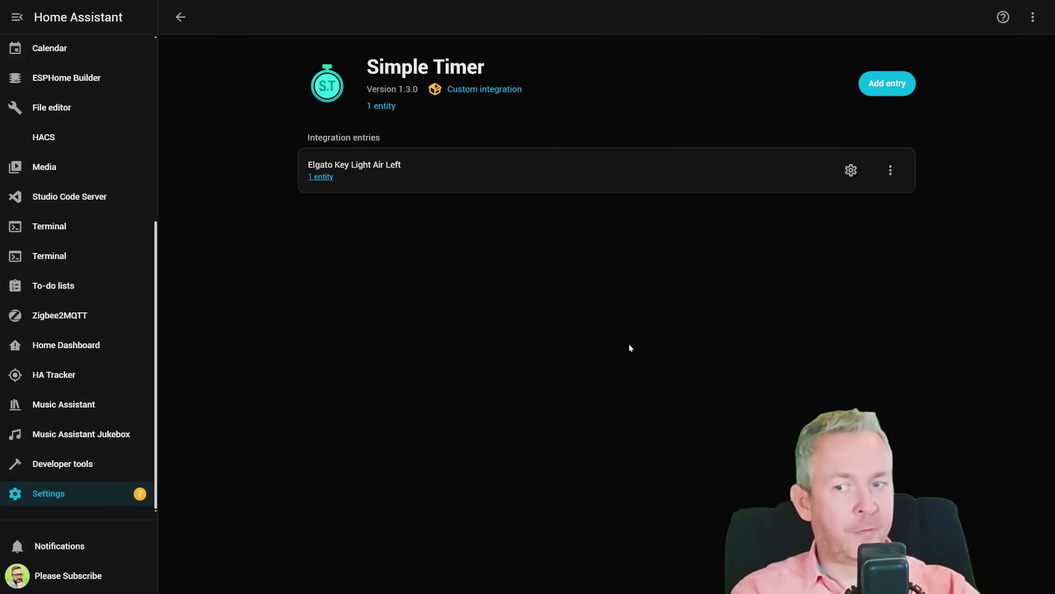
{"action": "left_click", "coordinate": [321, 176]}
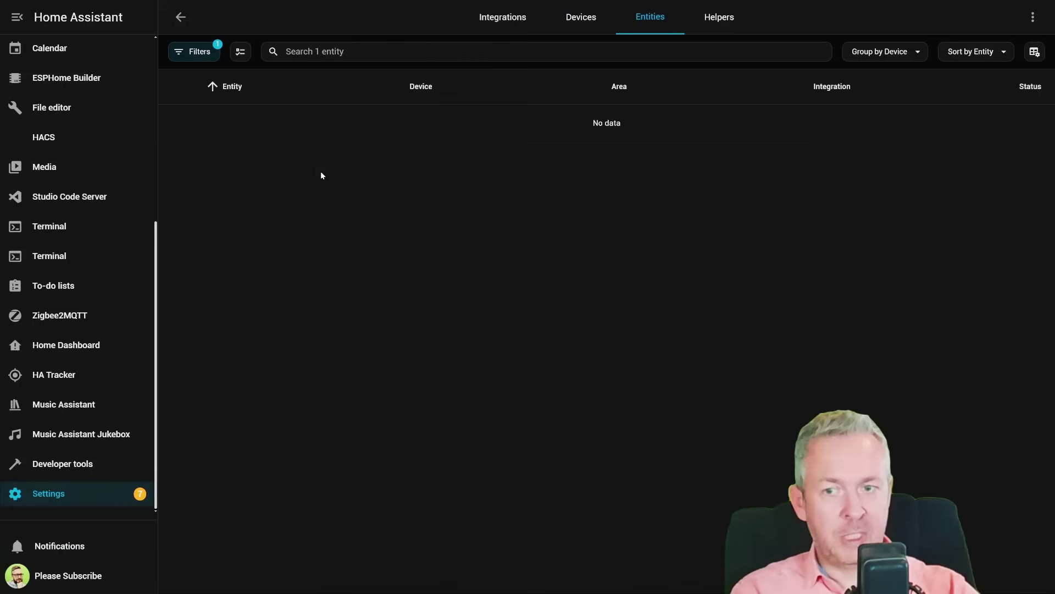
{"action": "left_click", "coordinate": [259, 157]}
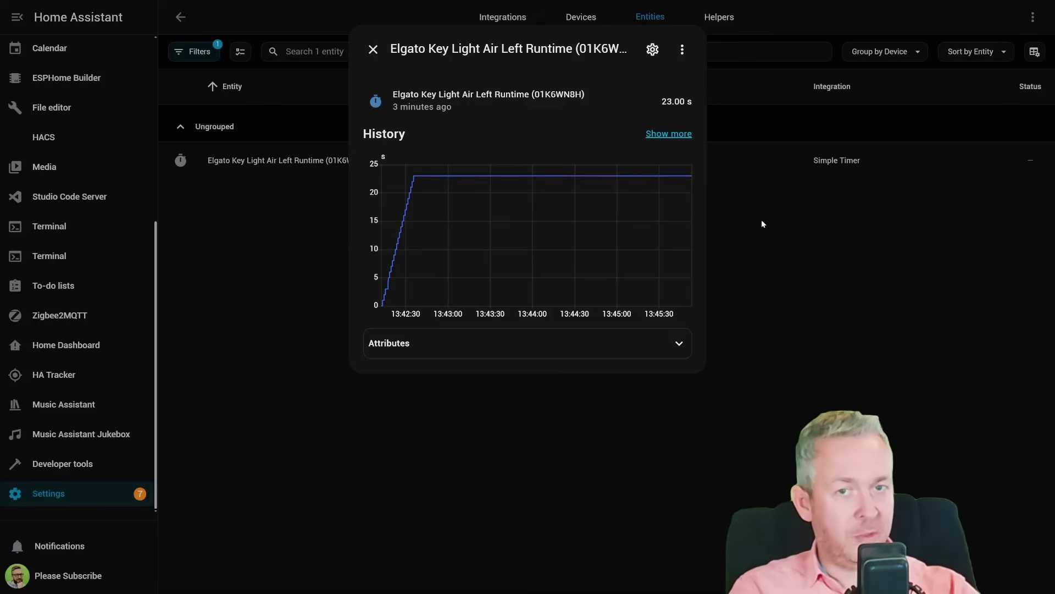
{"action": "left_click", "coordinate": [750, 273]}
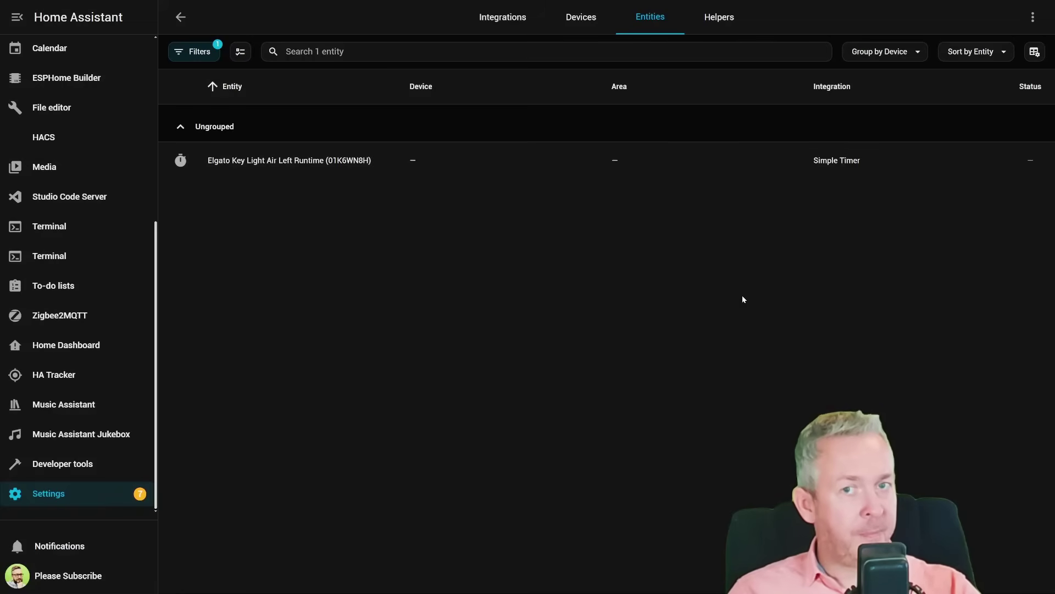
Step: Add a new Simple Timer entry for the Living Room Fan
{"action": "left_click", "coordinate": [177, 17]}
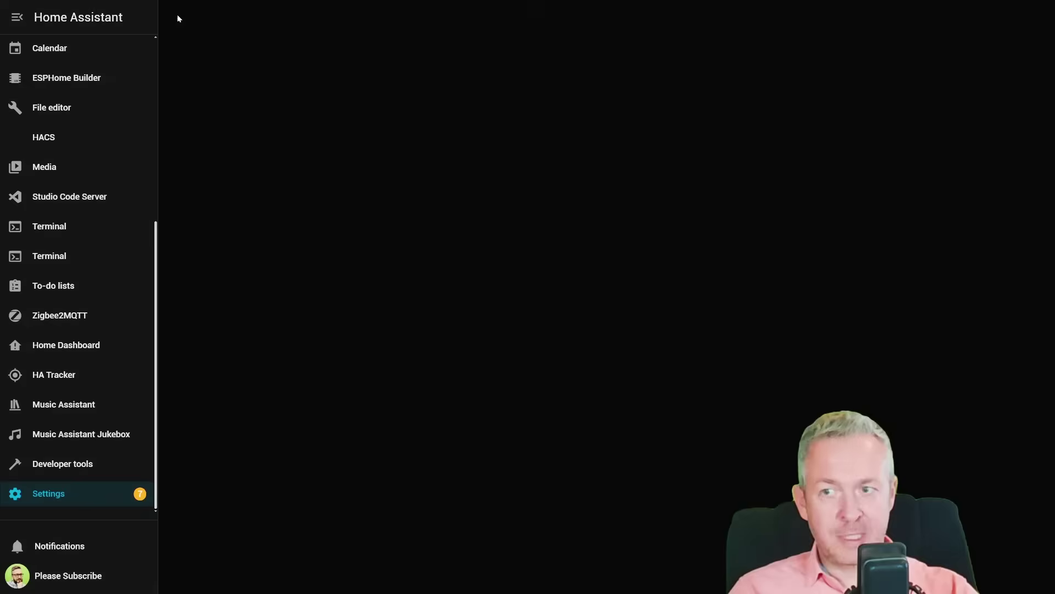
{"action": "left_click", "coordinate": [878, 83]}
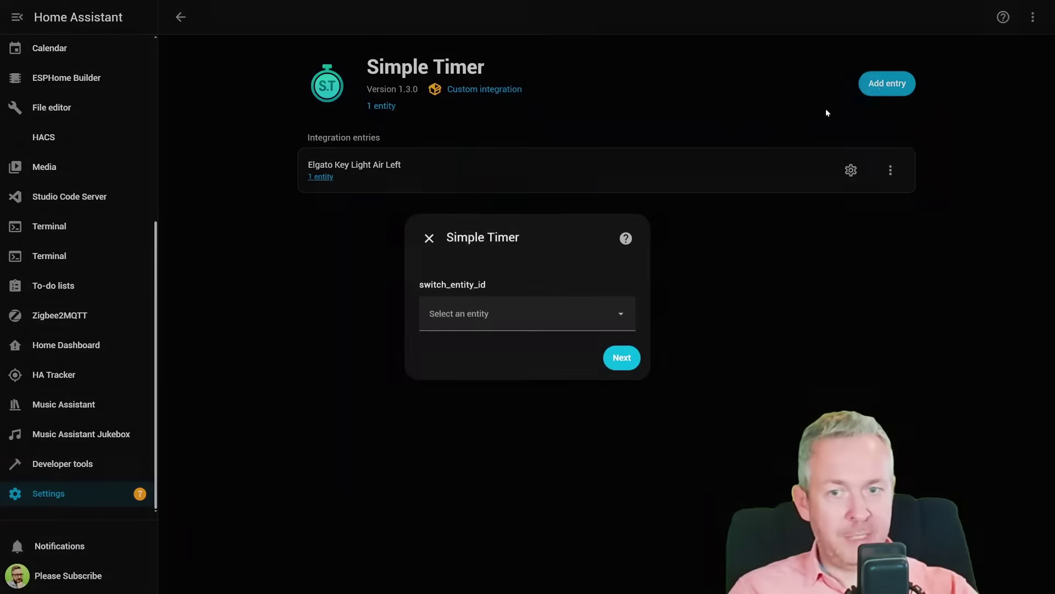
{"action": "left_click", "coordinate": [527, 313]}
{"action": "left_click", "coordinate": [543, 391]}
{"action": "left_click", "coordinate": [609, 365]}
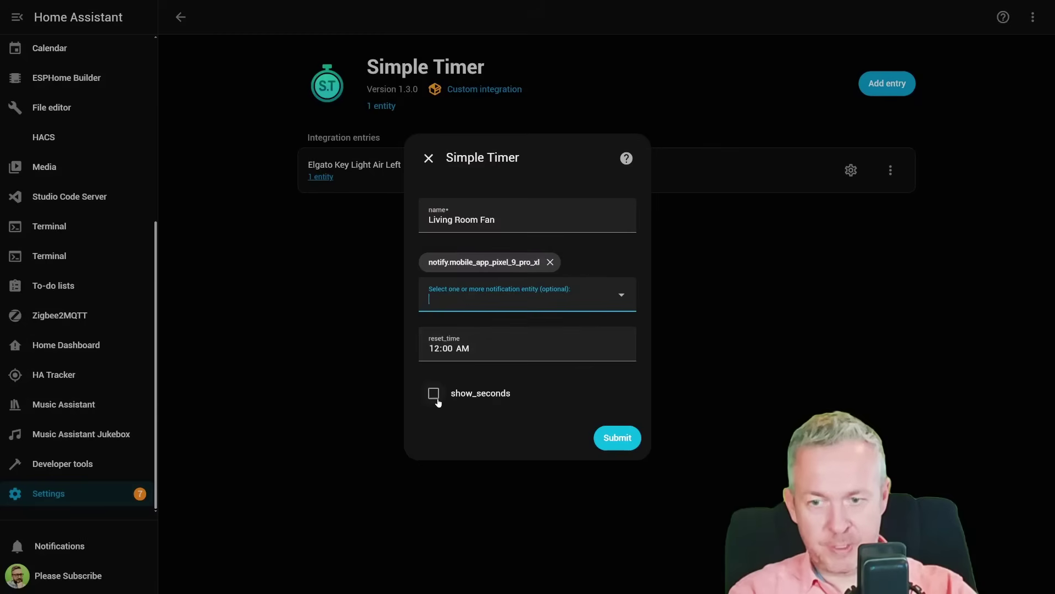
{"action": "left_click", "coordinate": [627, 435]}
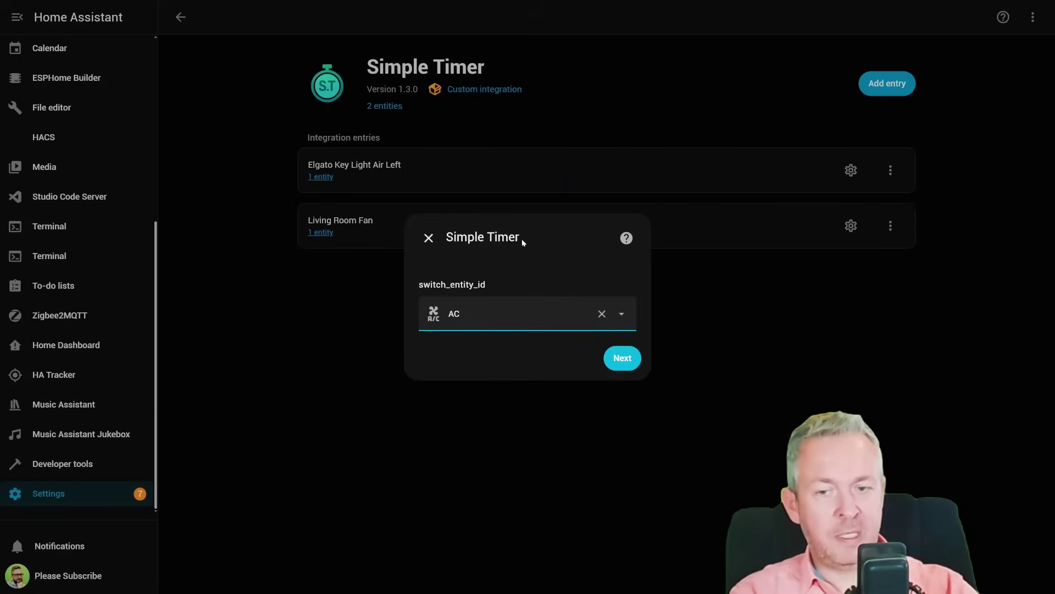
Step: Create the AC timer entry notifying the Pixel 9 Pro XL, with show_seconds on
{"action": "left_click", "coordinate": [622, 357]}
{"action": "left_click", "coordinate": [482, 287]}
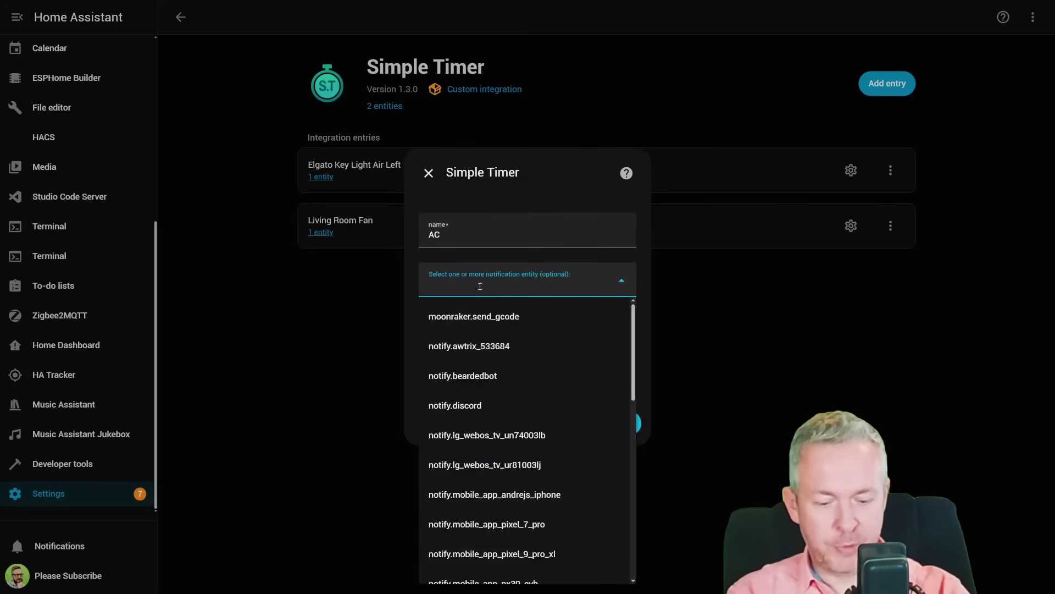
{"action": "type", "text": "pixe"}
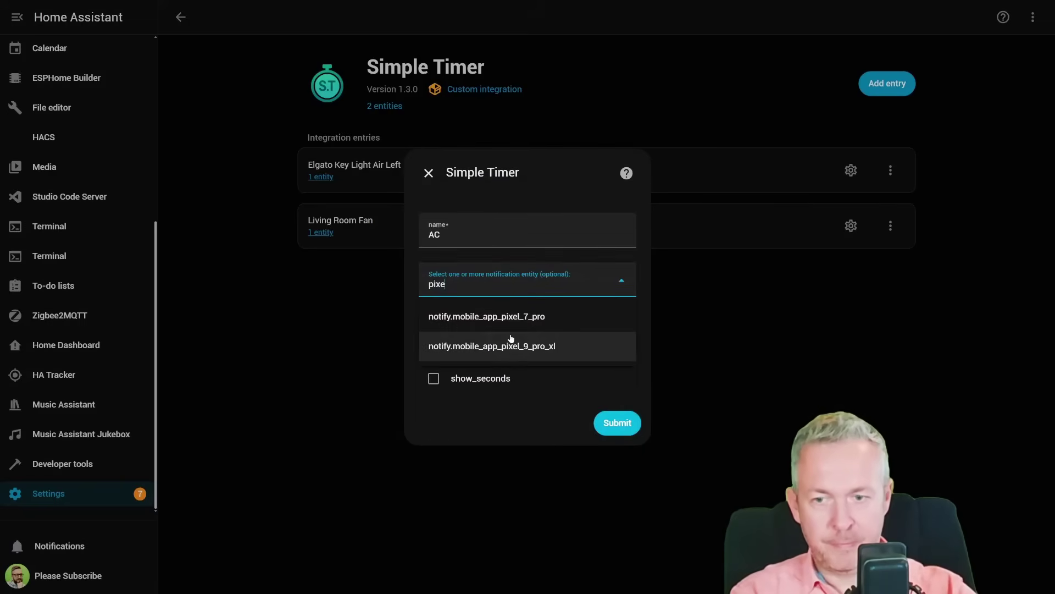
{"action": "left_click", "coordinate": [509, 346]}
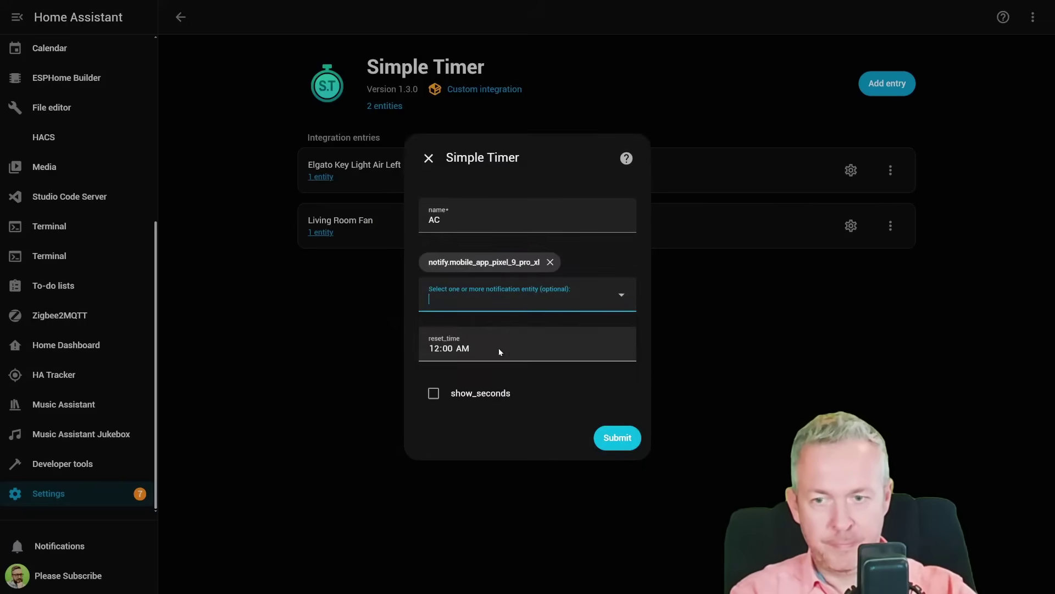
{"action": "left_click", "coordinate": [434, 397]}
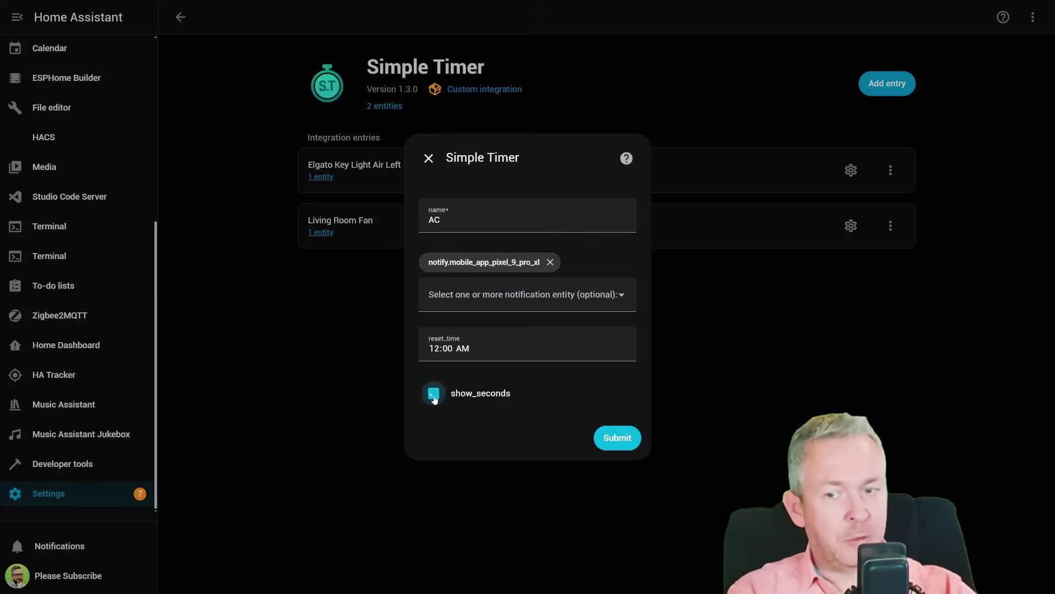
{"action": "left_click", "coordinate": [605, 436]}
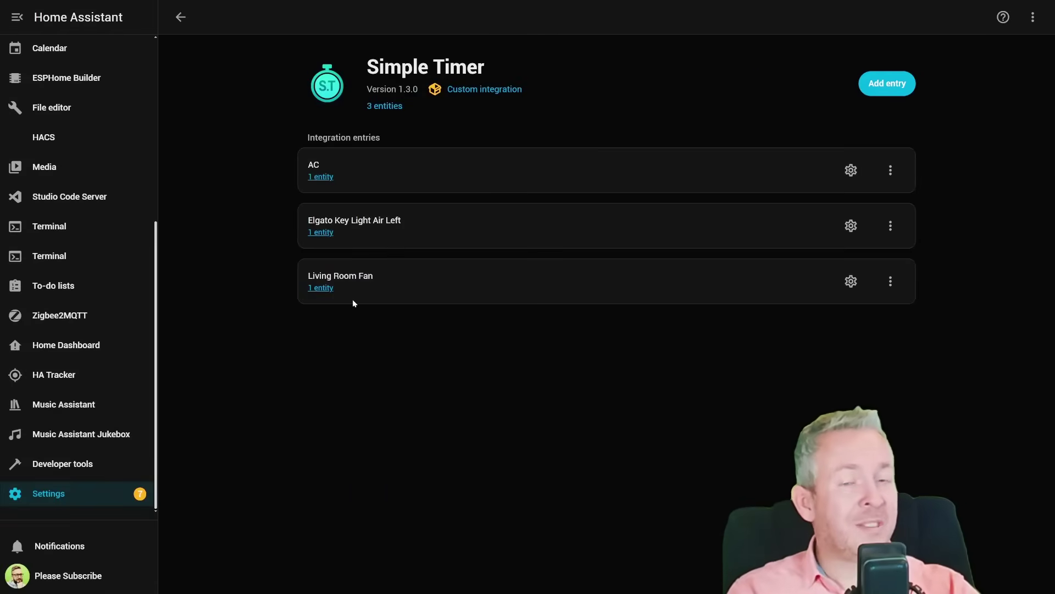
Step: Check the Elgato runtime sensor history again, then switch to the Overview dashboard's HACS view
{"action": "left_click", "coordinate": [328, 231]}
{"action": "left_click", "coordinate": [348, 170]}
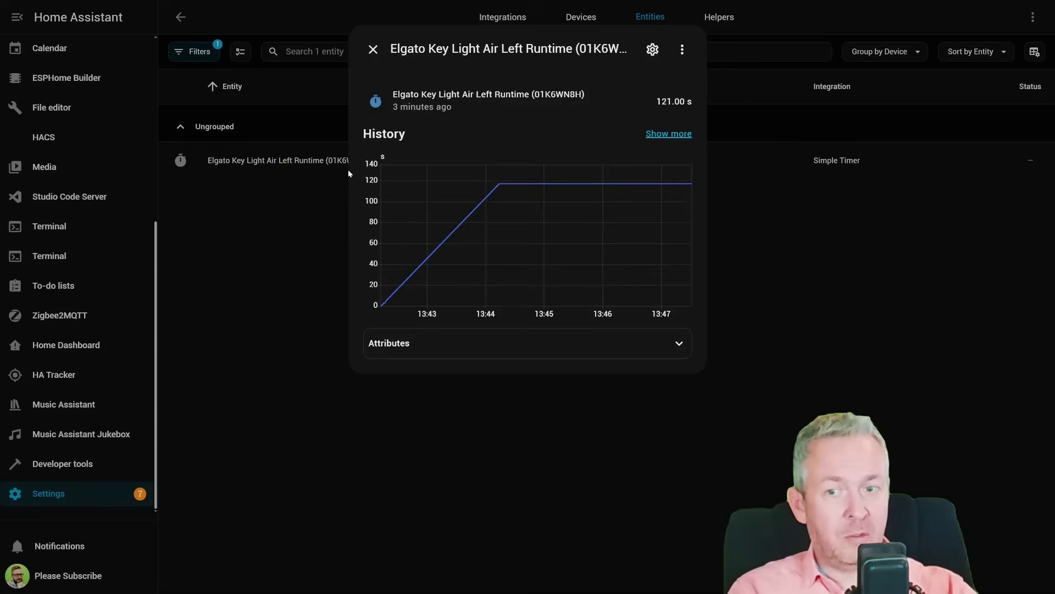
{"action": "mouse_move", "coordinate": [536, 197]}
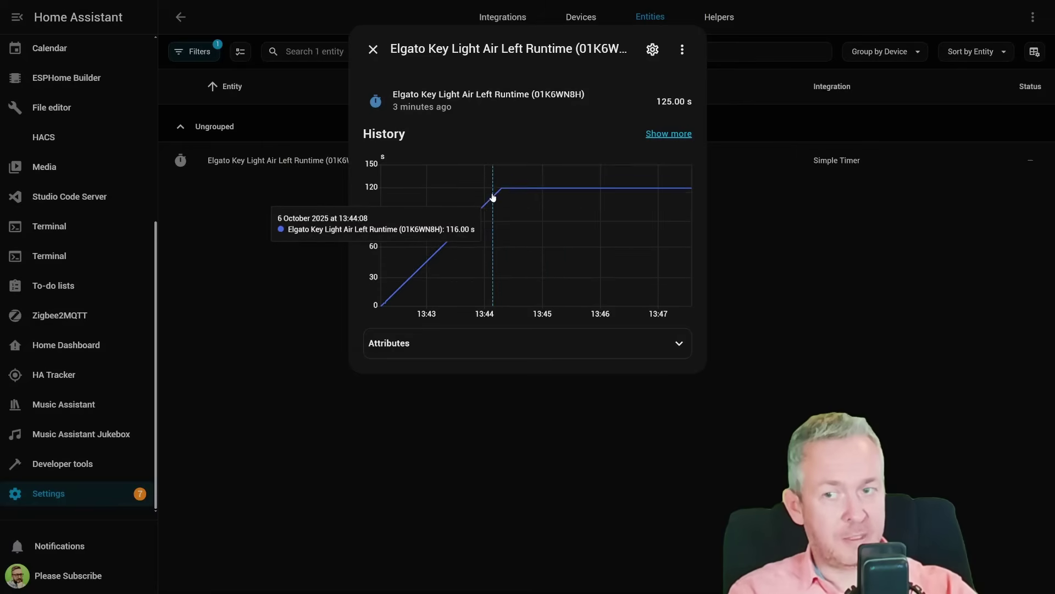
{"action": "left_click", "coordinate": [220, 199]}
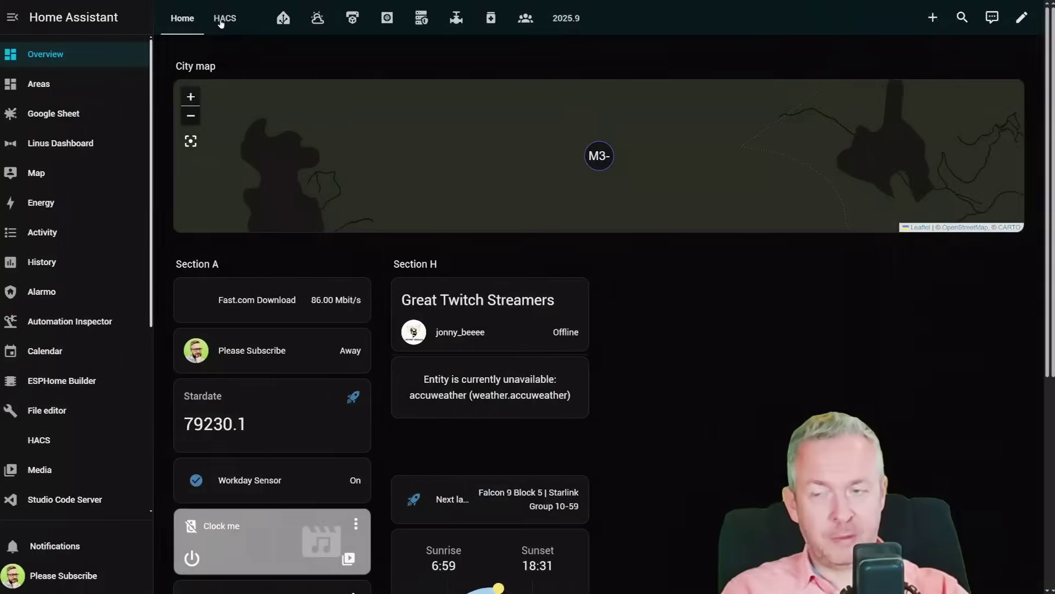
{"action": "left_click", "coordinate": [229, 19]}
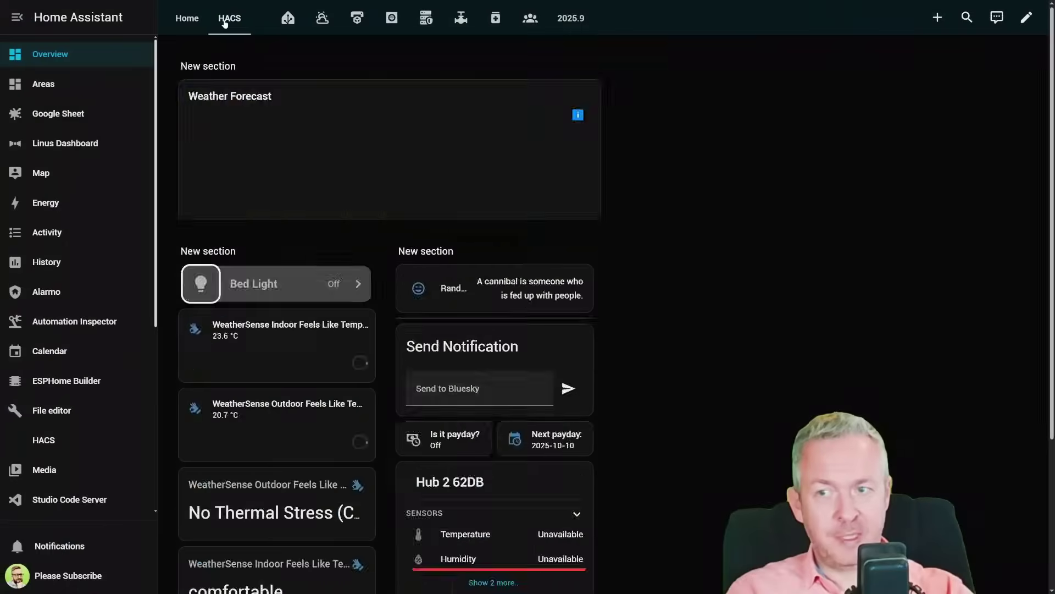
Step: Edit the HACS dashboard view and add a Simple Timer Card found by searching 'simp'
{"action": "left_click", "coordinate": [1026, 17]}
{"action": "scroll", "coordinate": [600, 298], "scroll_direction": "down", "scroll_amount": 3}
{"action": "scroll", "coordinate": [612, 284], "scroll_direction": "down", "scroll_amount": 8}
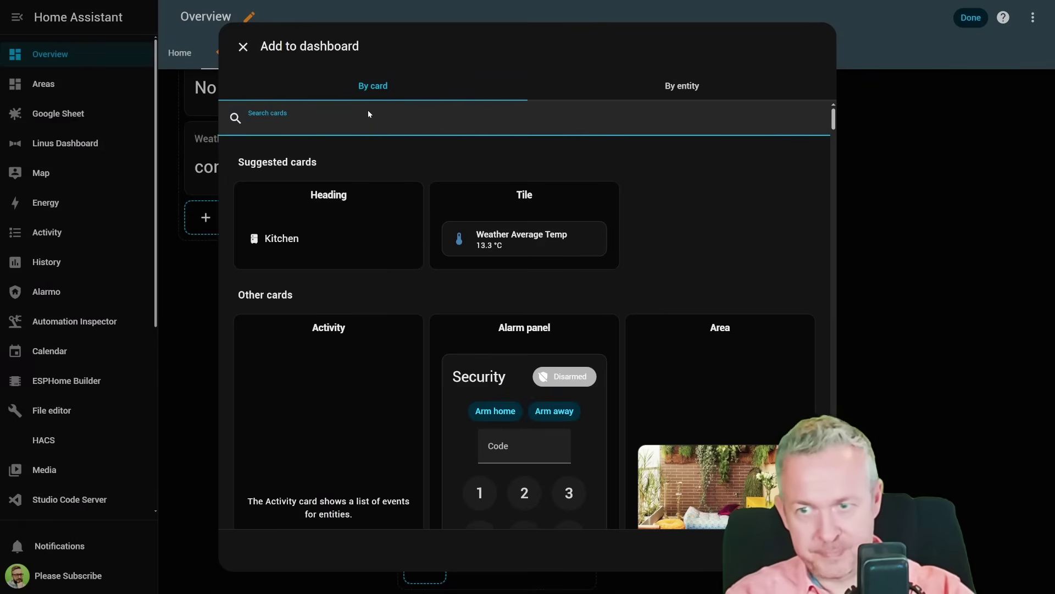
{"action": "type", "text": "simp"}
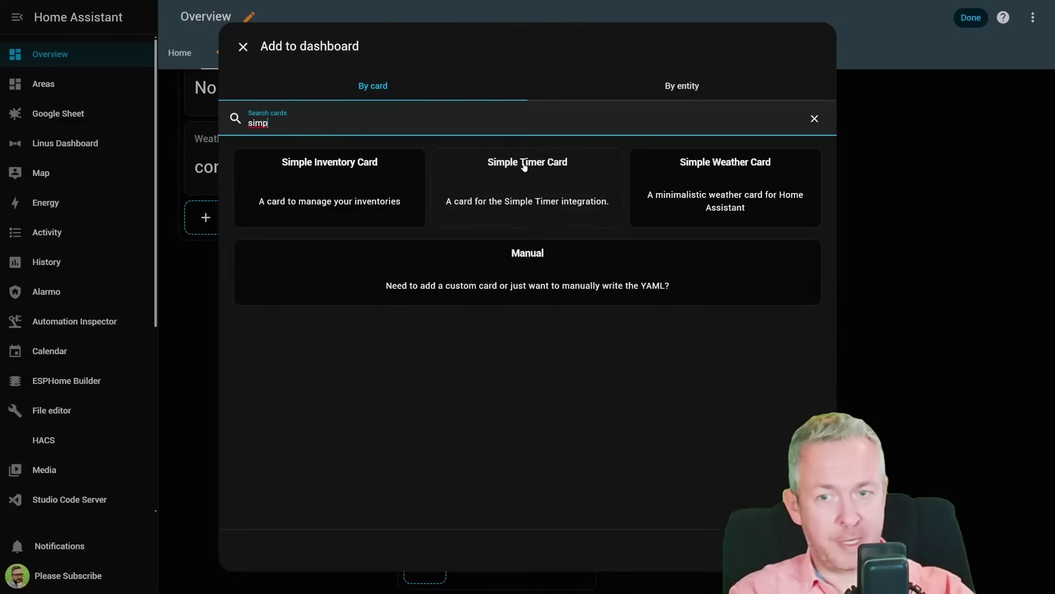
{"action": "left_click", "coordinate": [524, 167]}
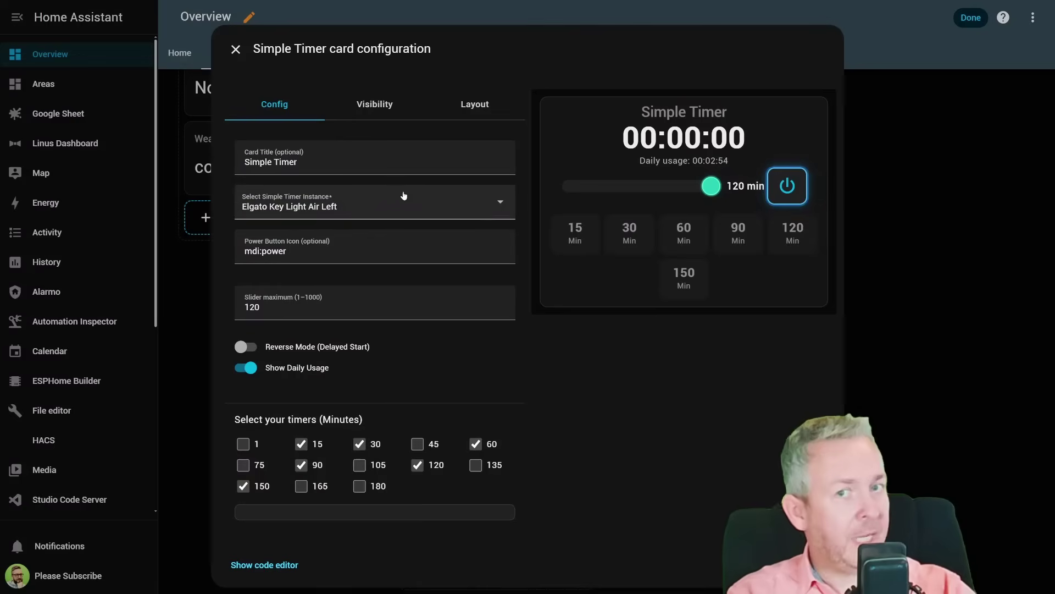
Step: Title the card 'Elgato Left light', turn on delayed start, and hide daily usage
{"action": "left_click", "coordinate": [314, 157]}
{"action": "key", "text": "ctrl+a"}
{"action": "type", "text": "Elgato Left light"}
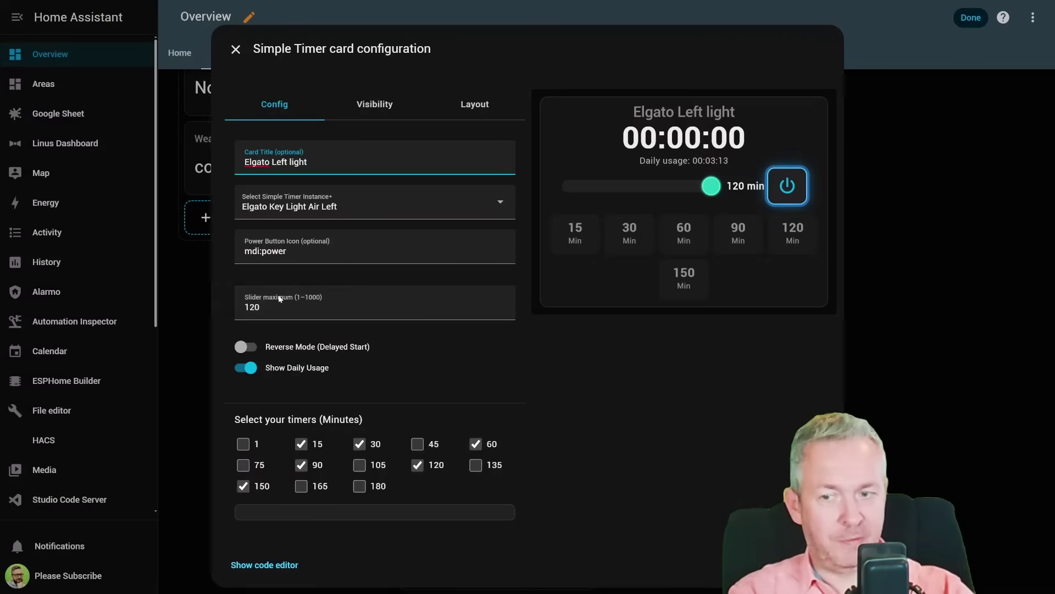
{"action": "left_click", "coordinate": [248, 347]}
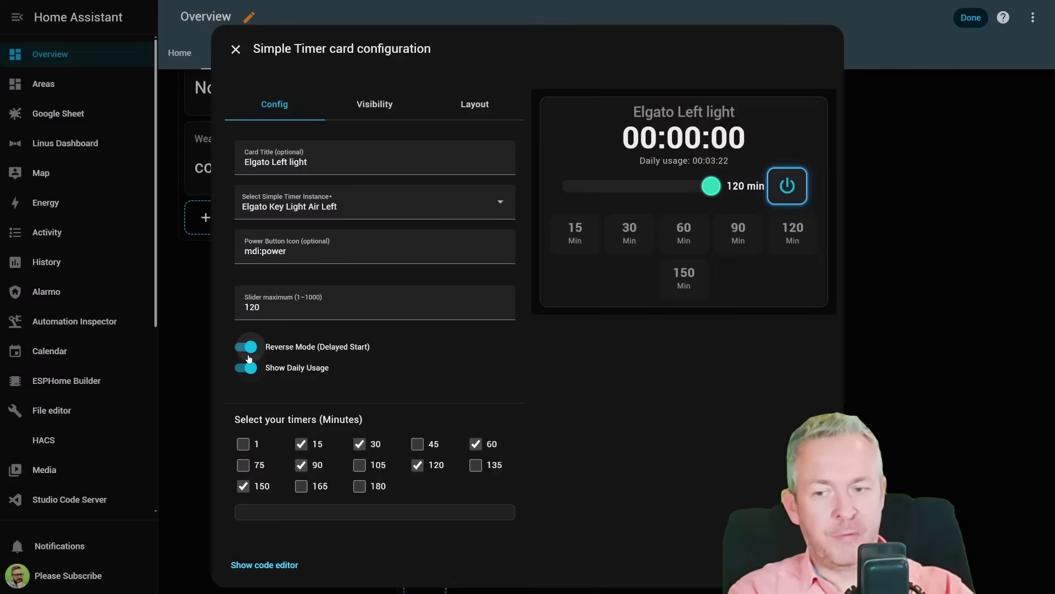
{"action": "left_click", "coordinate": [248, 358]}
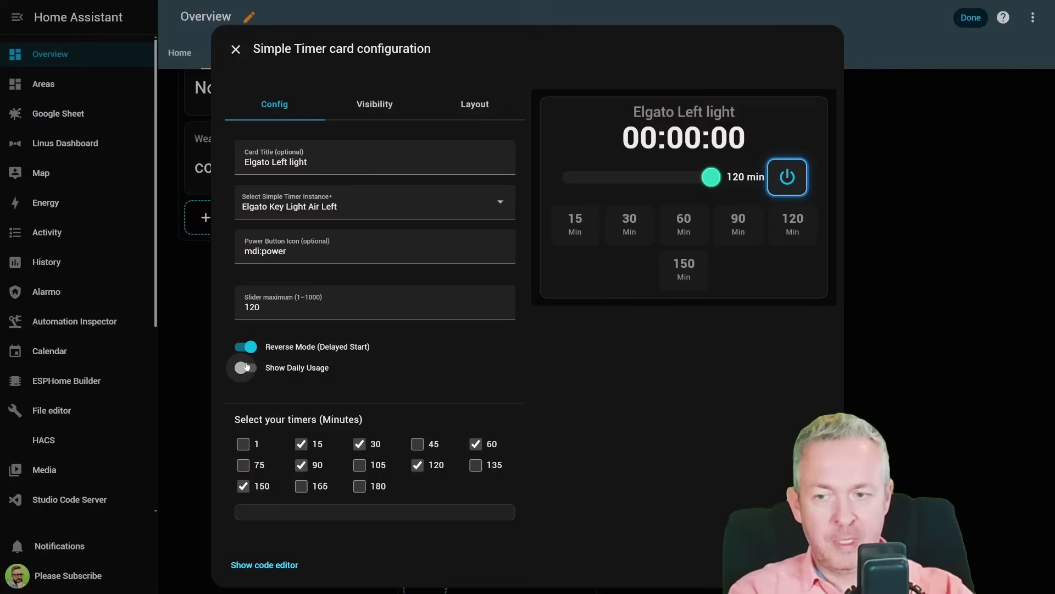
{"action": "left_click", "coordinate": [252, 369]}
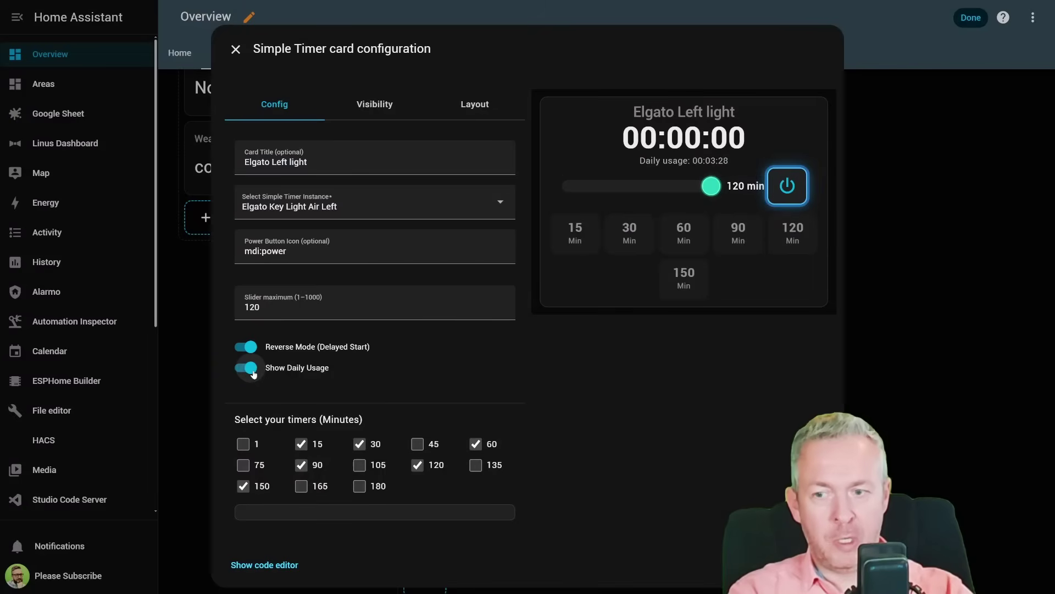
{"action": "left_click", "coordinate": [253, 372]}
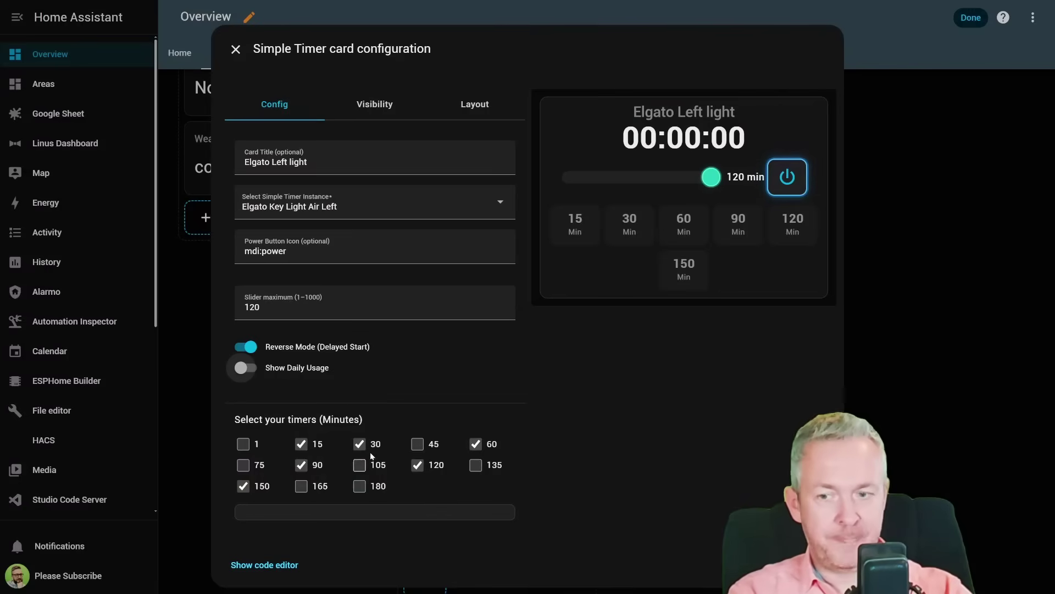
Step: Add the 1-minute preset, remove the 150 and 120-minute presets, then save the card
{"action": "left_click", "coordinate": [243, 444]}
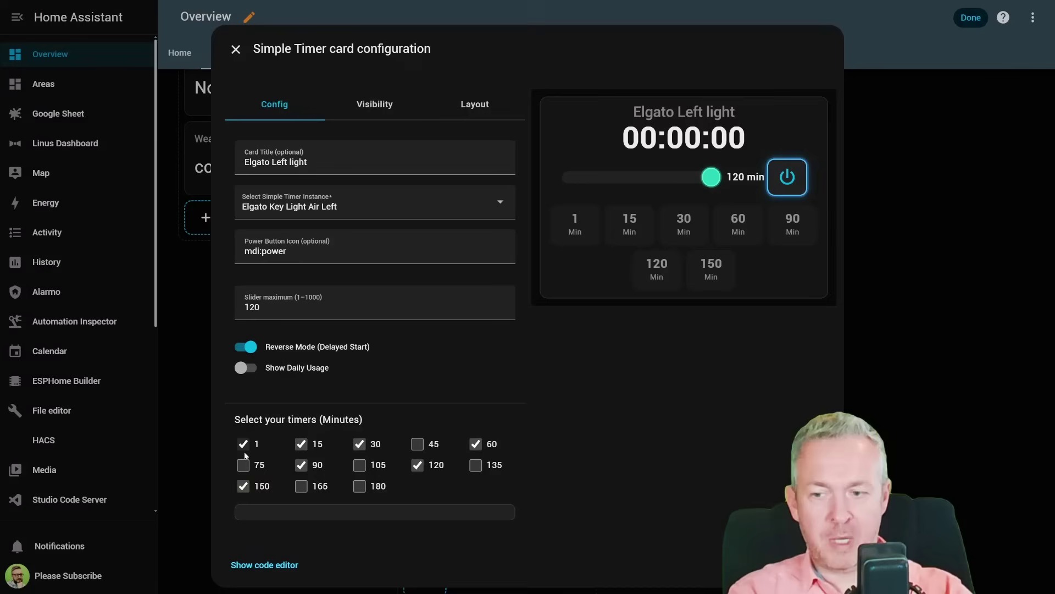
{"action": "left_click", "coordinate": [243, 486]}
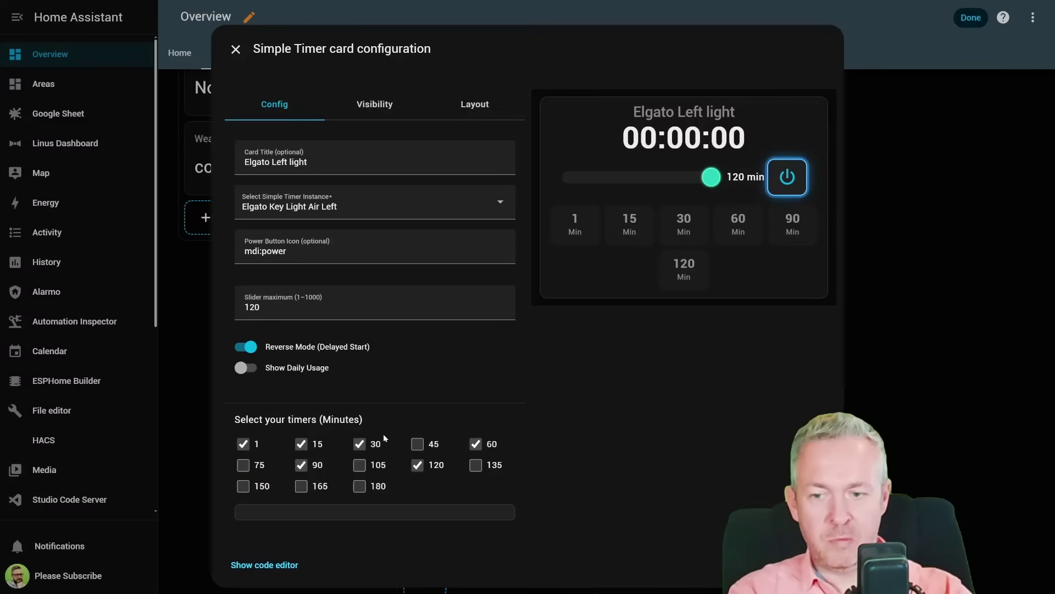
{"action": "left_click", "coordinate": [417, 465]}
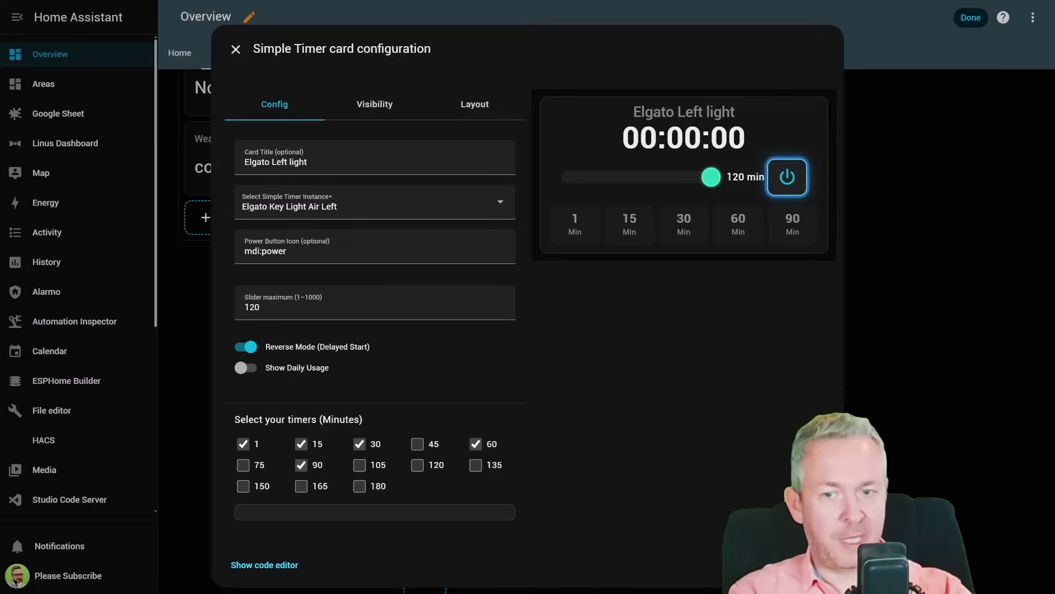
{"action": "left_click", "coordinate": [819, 565]}
{"action": "left_click", "coordinate": [970, 17]}
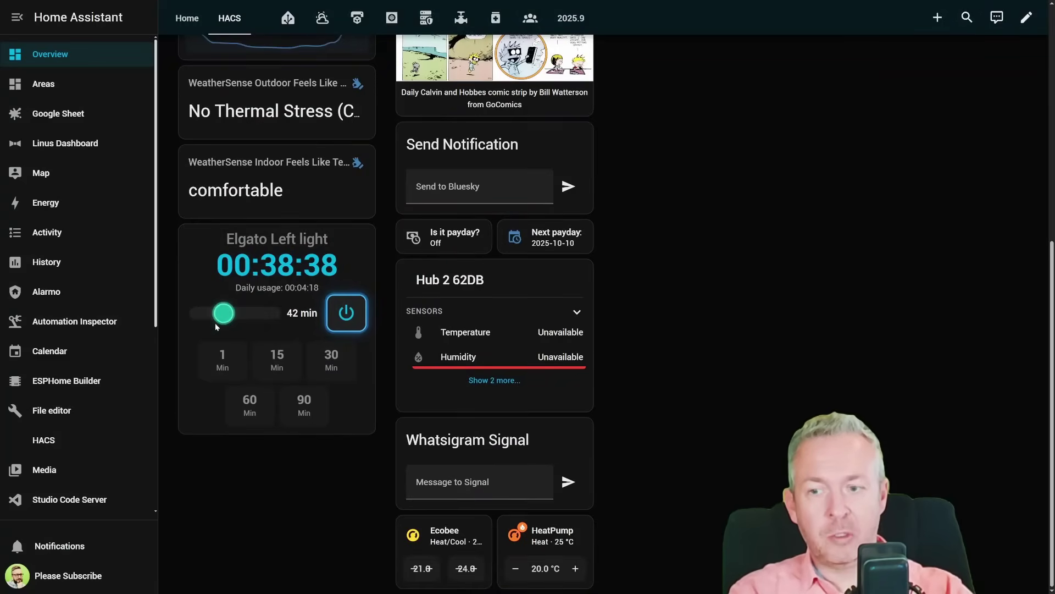
Step: Try the Elgato card's controls: 1-minute slider, power off, then 1 and 15-minute presets
{"action": "left_click_drag", "start_coordinate": [215, 323], "coordinate": [190, 323]}
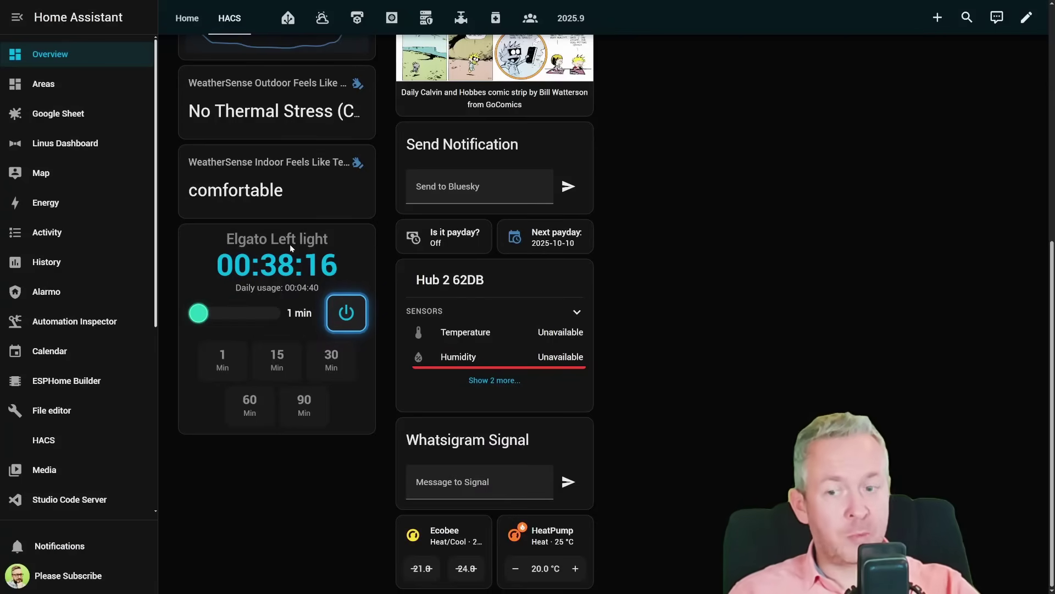
{"action": "left_click", "coordinate": [363, 320]}
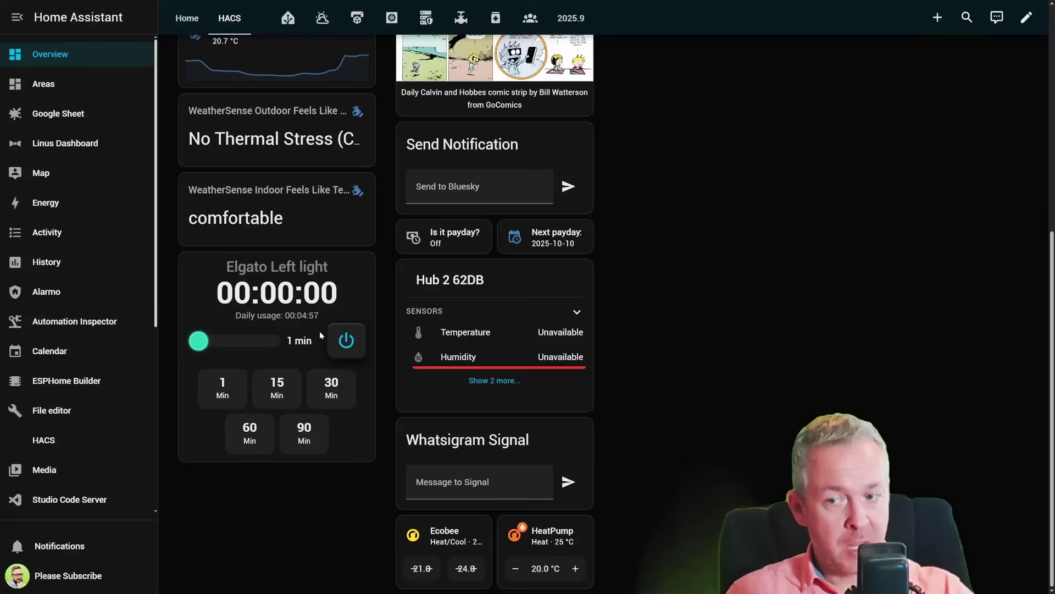
{"action": "left_click", "coordinate": [225, 391]}
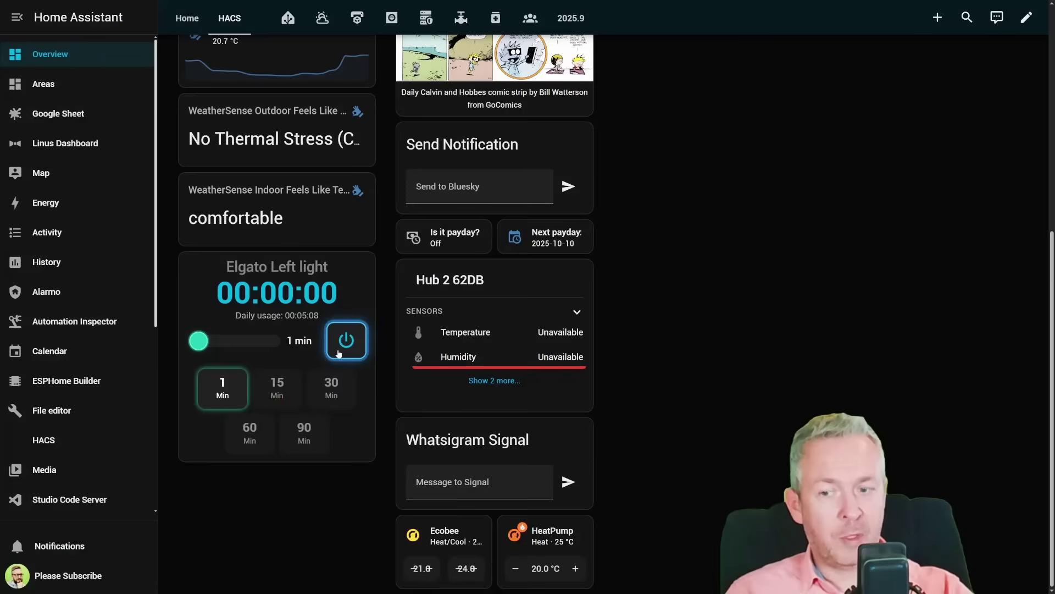
{"action": "left_click", "coordinate": [286, 397]}
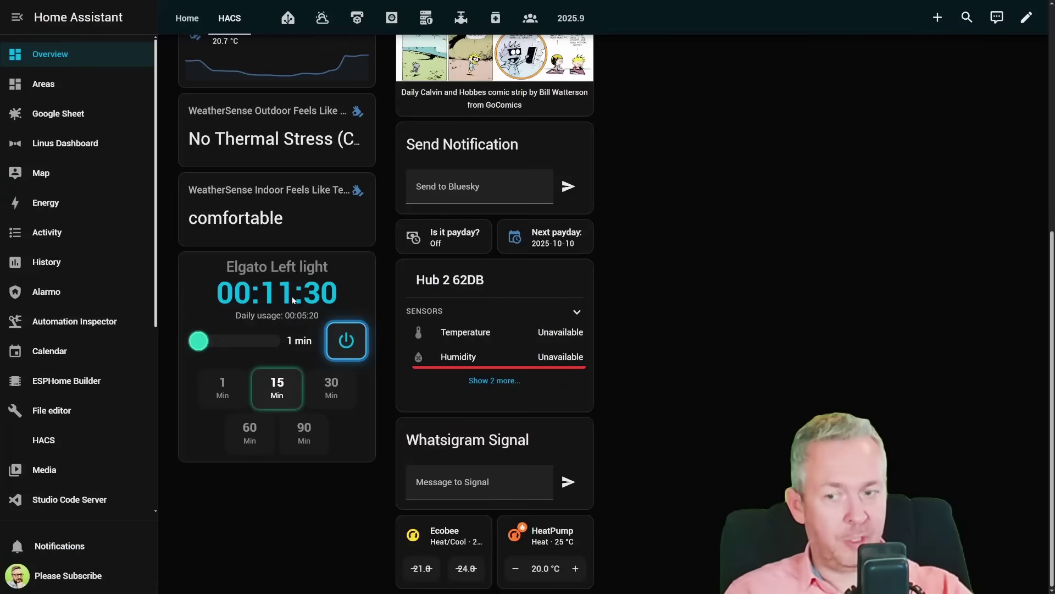
Step: Set the Elgato timer to 70 minutes and switch the light on
{"action": "left_click_drag", "start_coordinate": [198, 340], "coordinate": [242, 345]}
{"action": "left_click", "coordinate": [345, 338]}
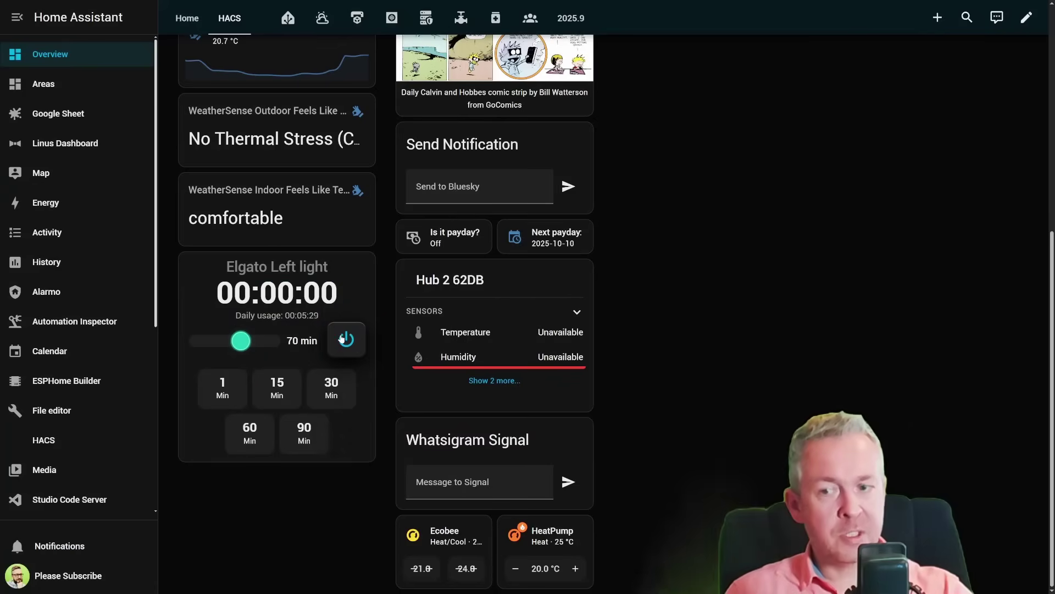
{"action": "left_click", "coordinate": [346, 342]}
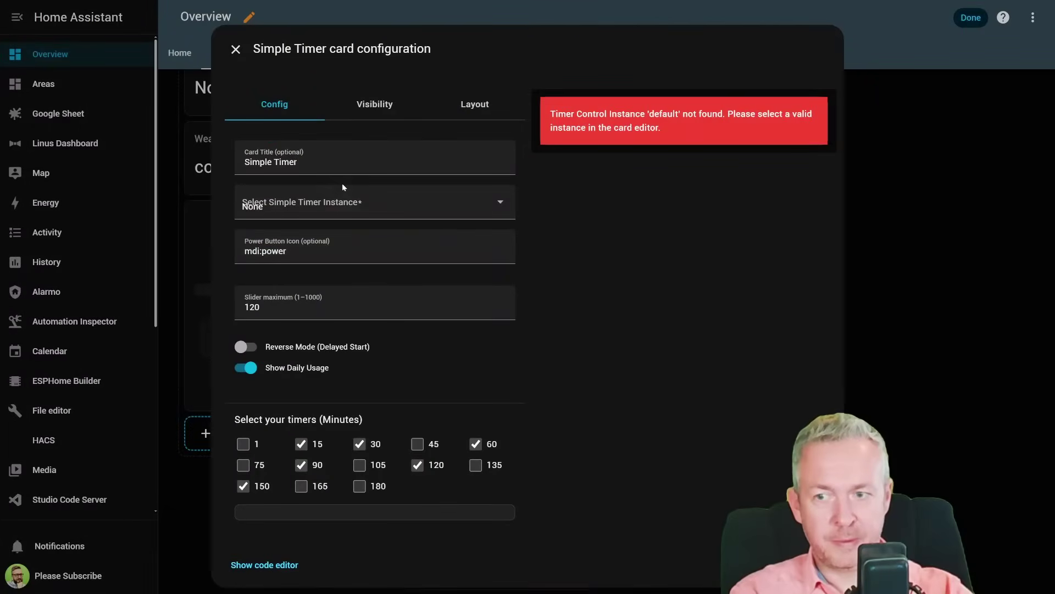
Step: Link the card to Living Room Fan, hide daily usage, enable delayed start, add a 1-minute preset
{"action": "left_click", "coordinate": [321, 209]}
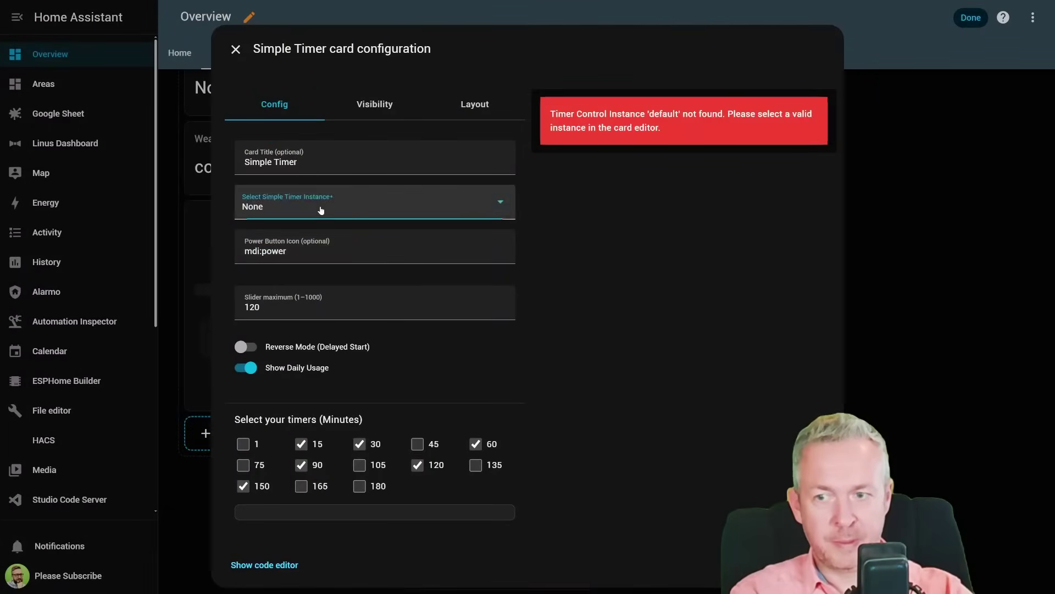
{"action": "left_click", "coordinate": [266, 325]}
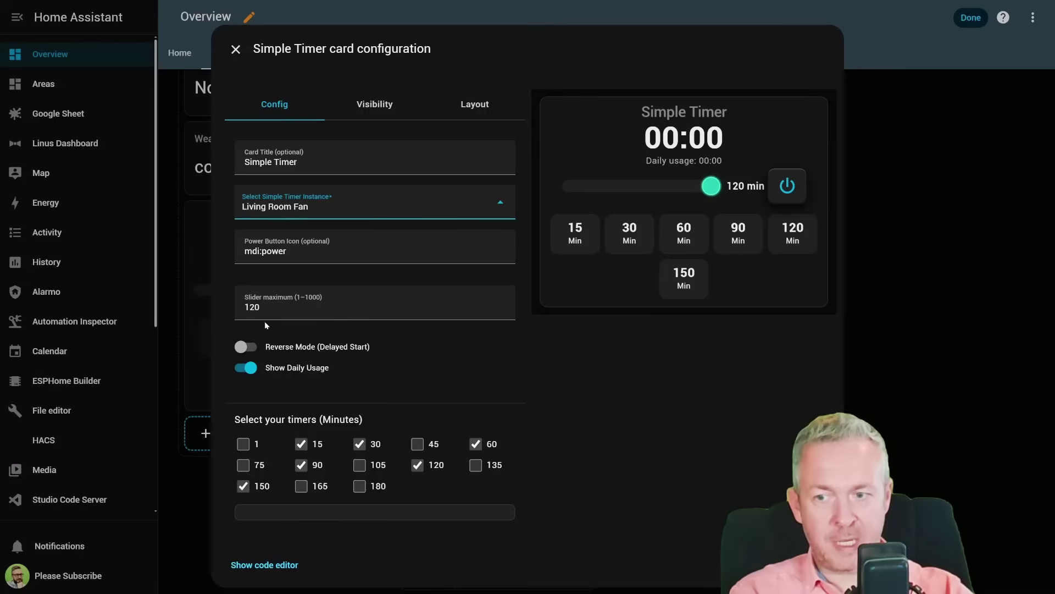
{"action": "left_click", "coordinate": [246, 373]}
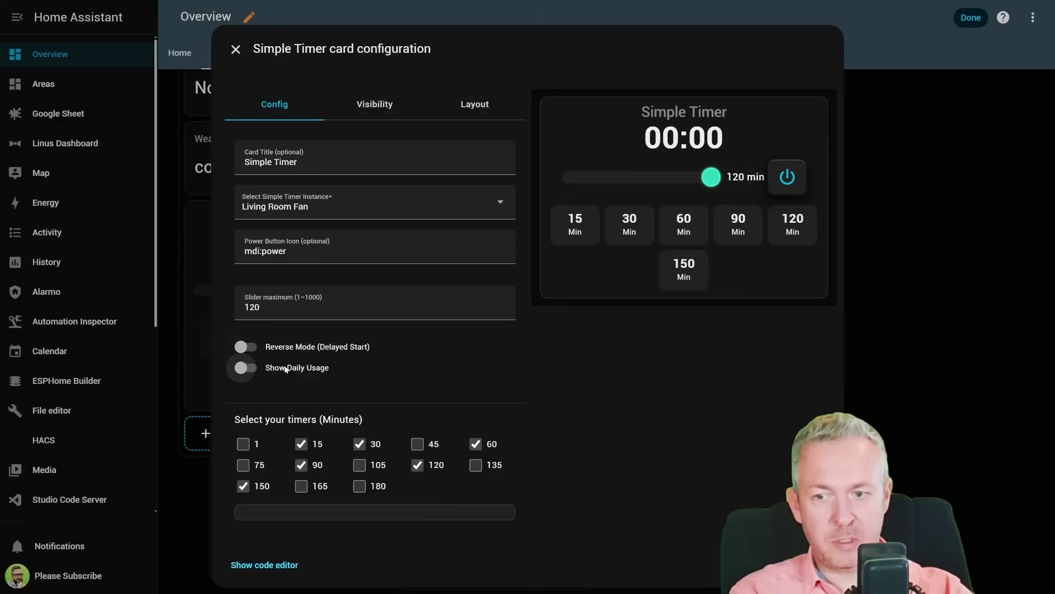
{"action": "left_click", "coordinate": [245, 347]}
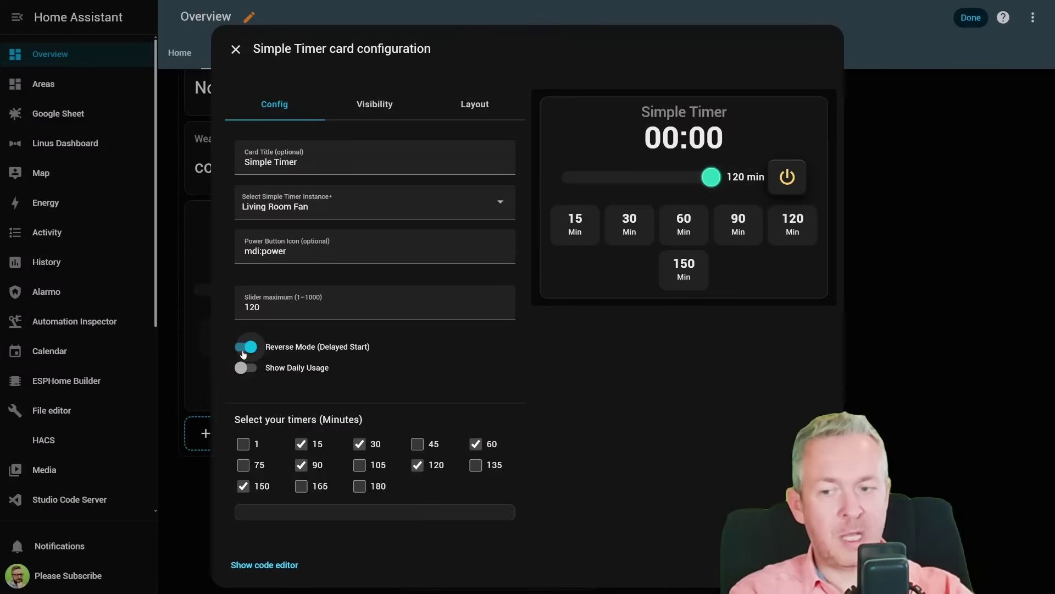
{"action": "left_click", "coordinate": [244, 443]}
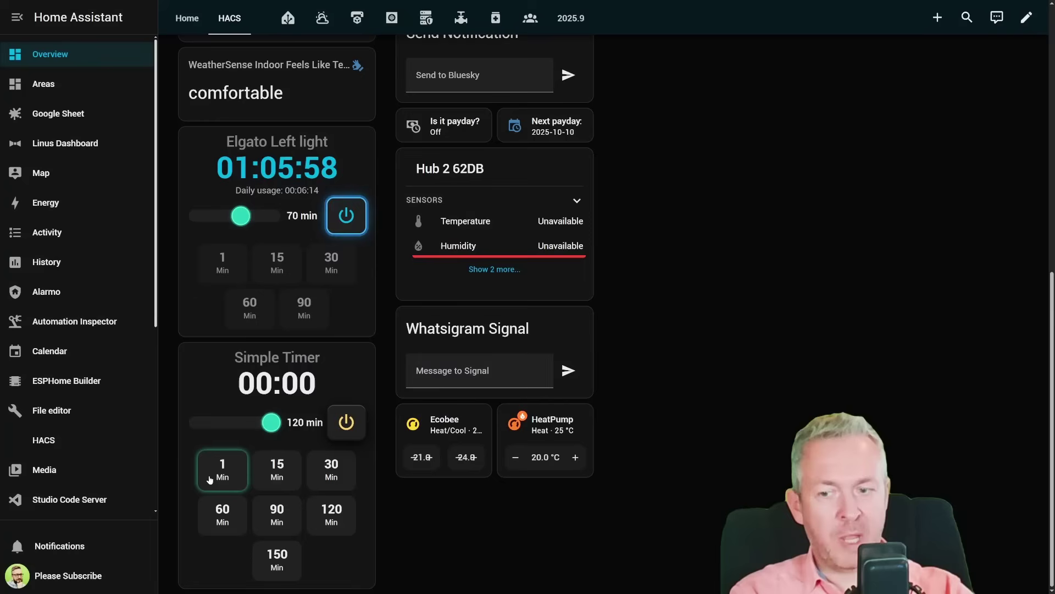
Step: Activate the new Simple Timer card and start a 1-minute run on the lower card
{"action": "left_click", "coordinate": [209, 479]}
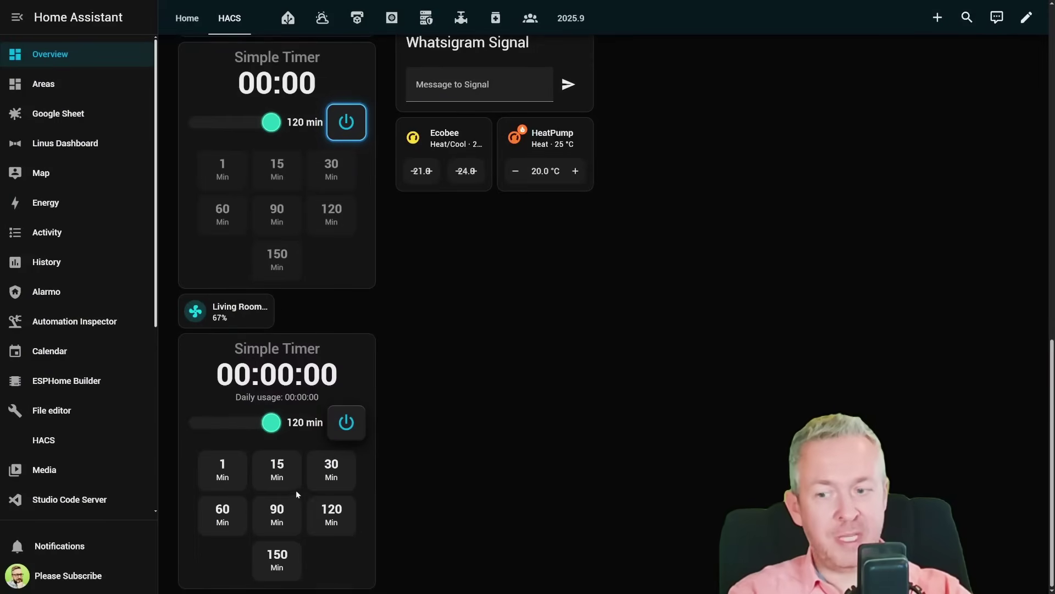
{"action": "left_click", "coordinate": [228, 476]}
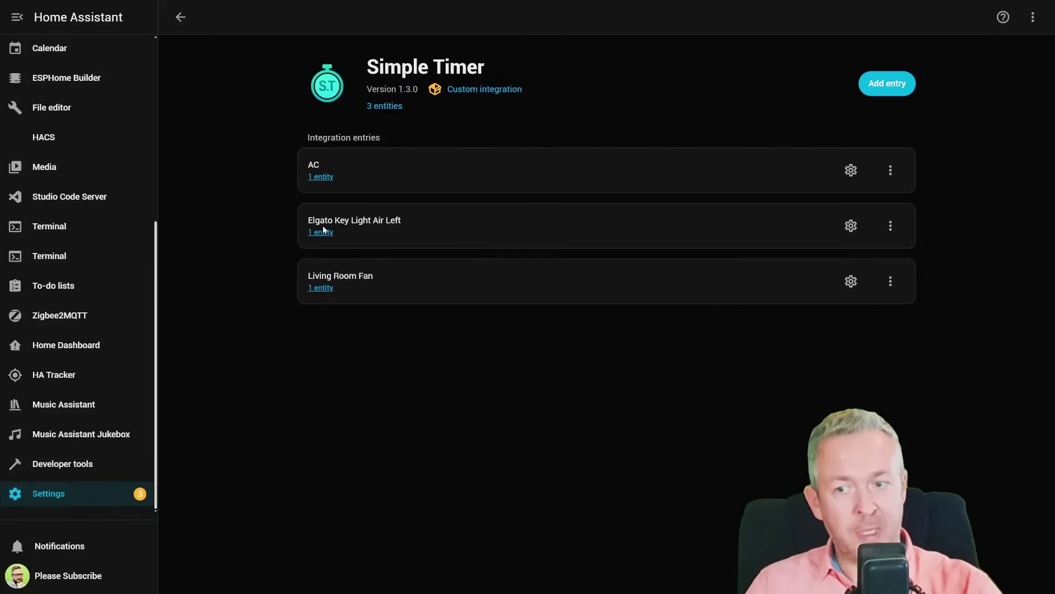
Step: Open the Elgato Key Light Air Left runtime entity and expand its attributes
{"action": "left_click", "coordinate": [322, 233]}
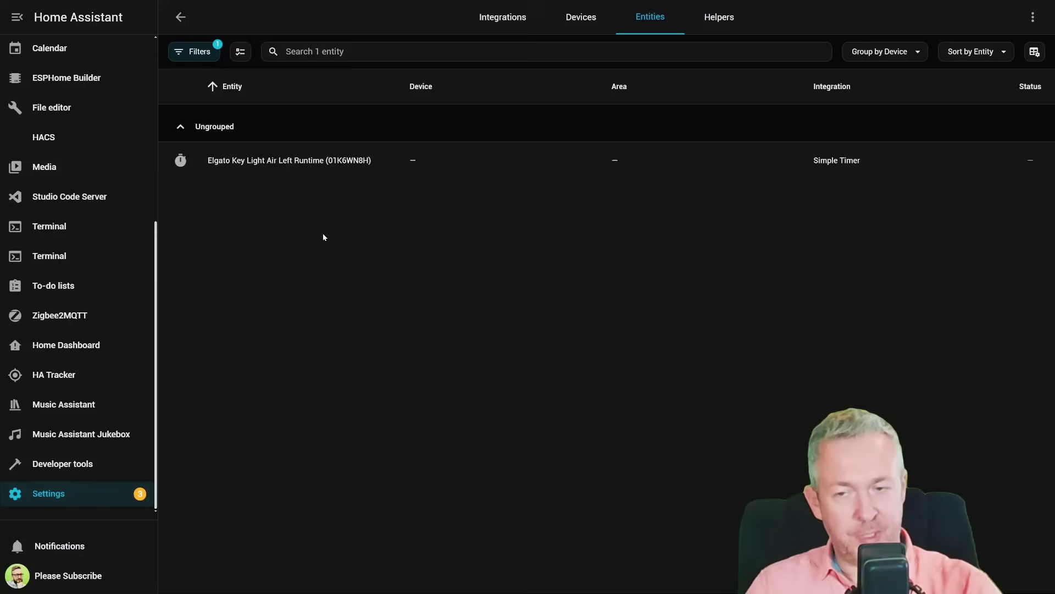
{"action": "left_click", "coordinate": [294, 172]}
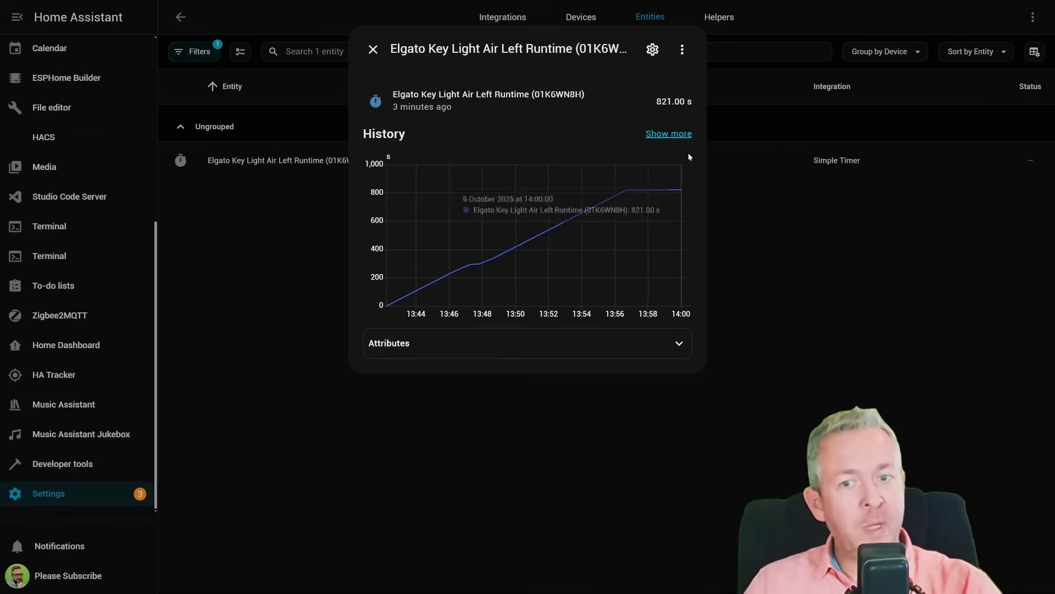
{"action": "left_click", "coordinate": [589, 332]}
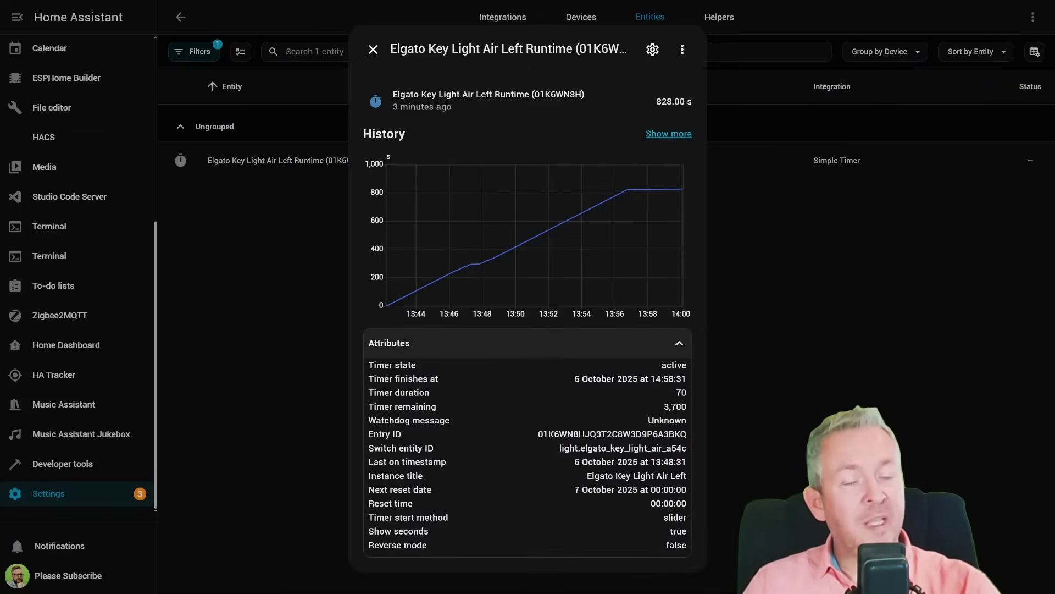